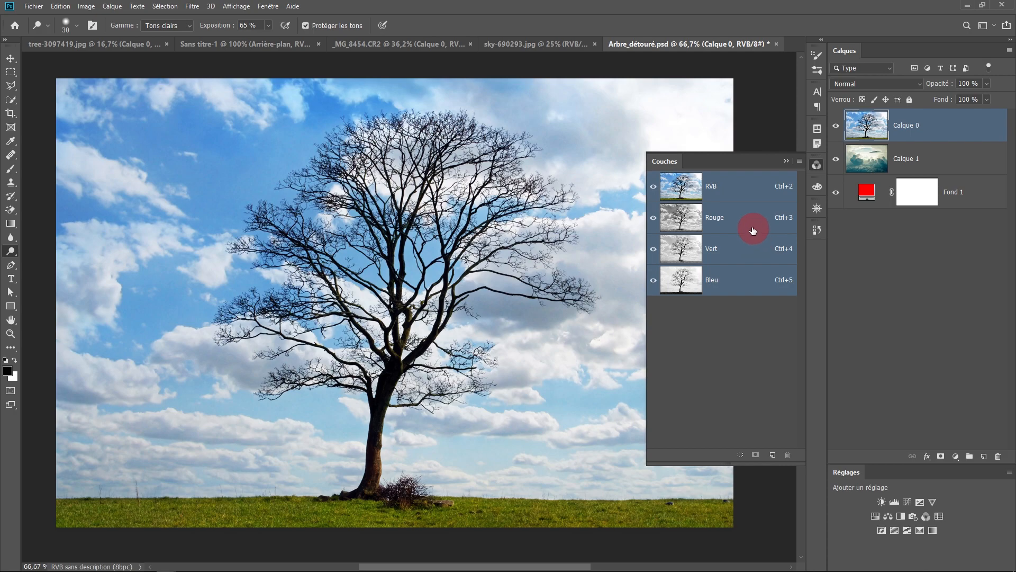
# View the Rouge, Vert and Bleu channels one at a time to compare the contrast between tree and sky.
pyautogui.click(732, 220)
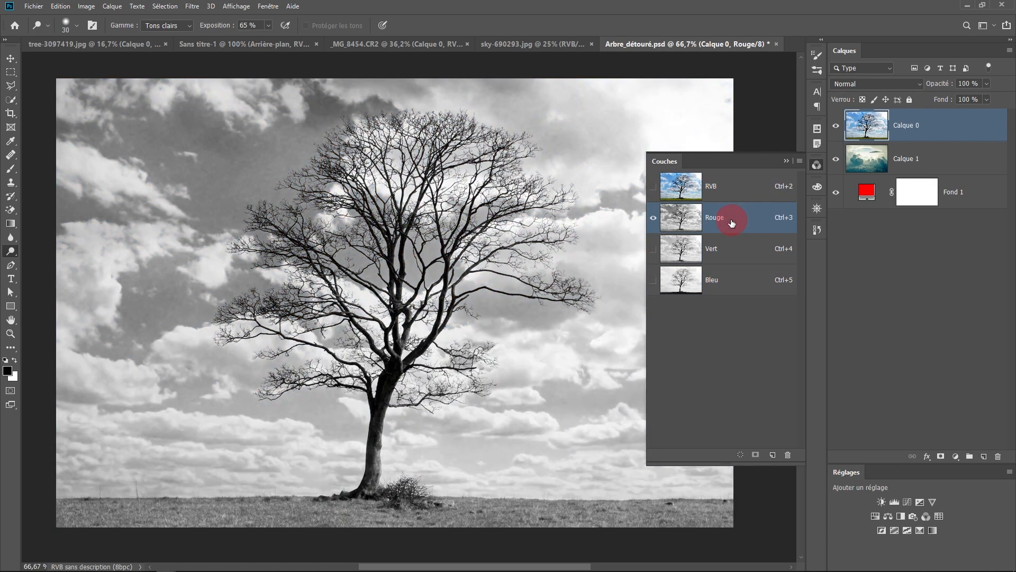
pyautogui.click(734, 255)
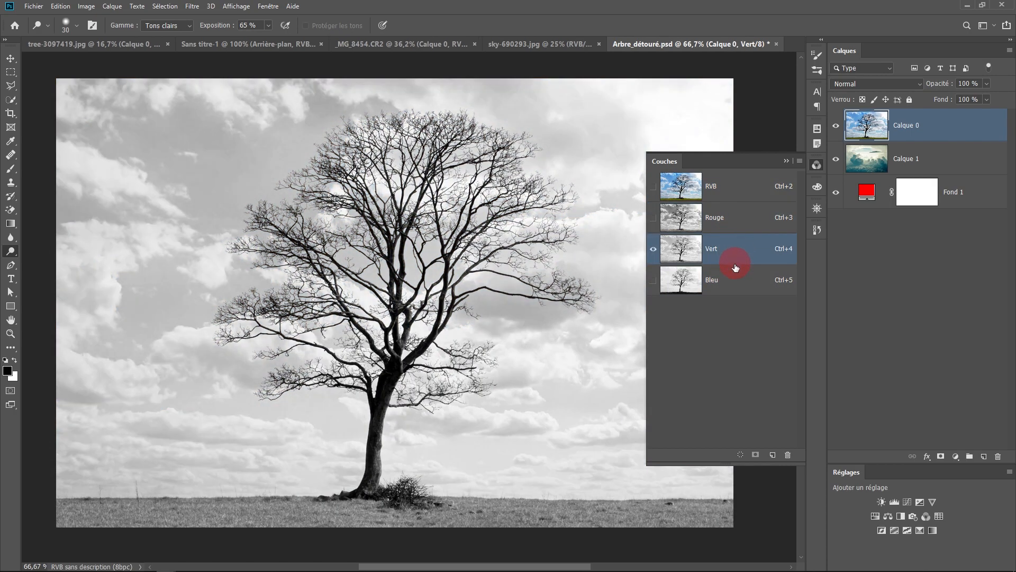
pyautogui.click(736, 286)
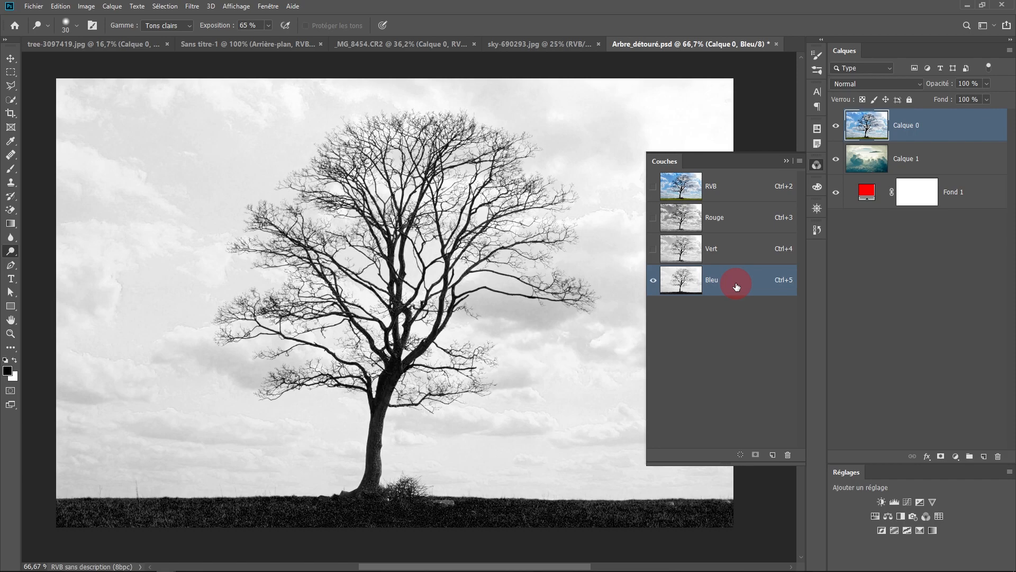
pyautogui.click(735, 253)
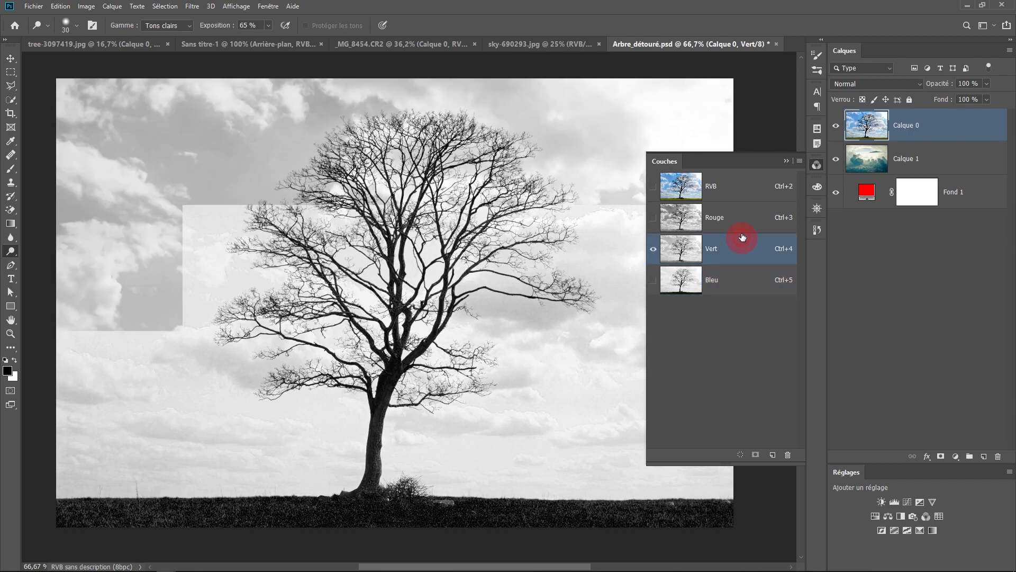
pyautogui.click(741, 221)
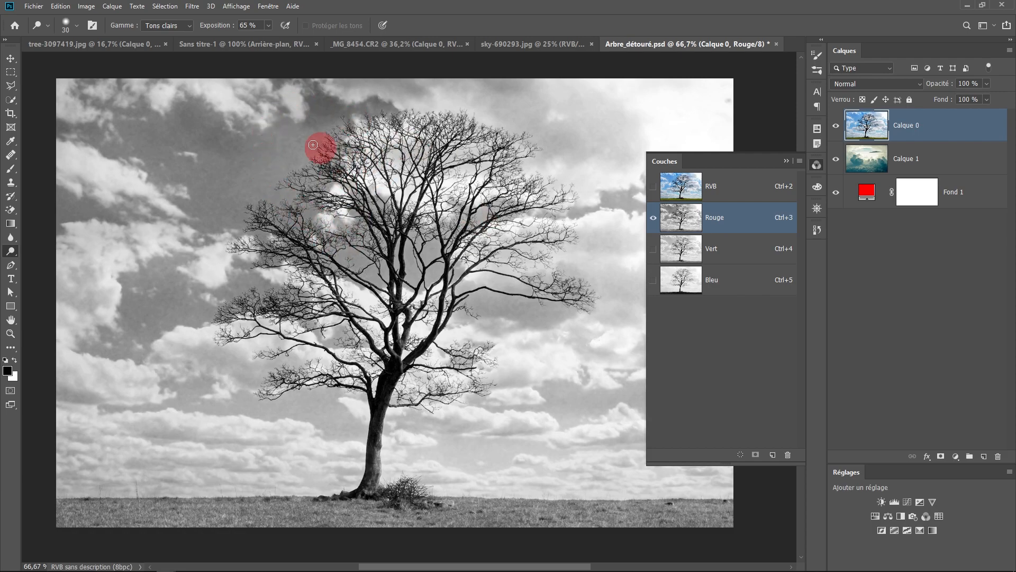
pyautogui.click(741, 259)
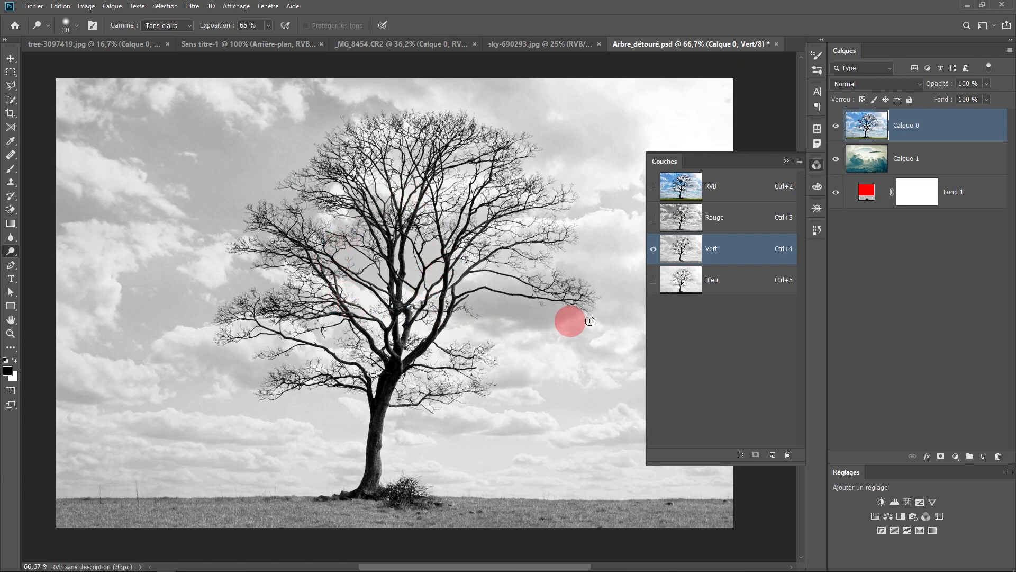
# Select the Bleu channel and duplicate it as a separate channel.
pyautogui.click(742, 288)
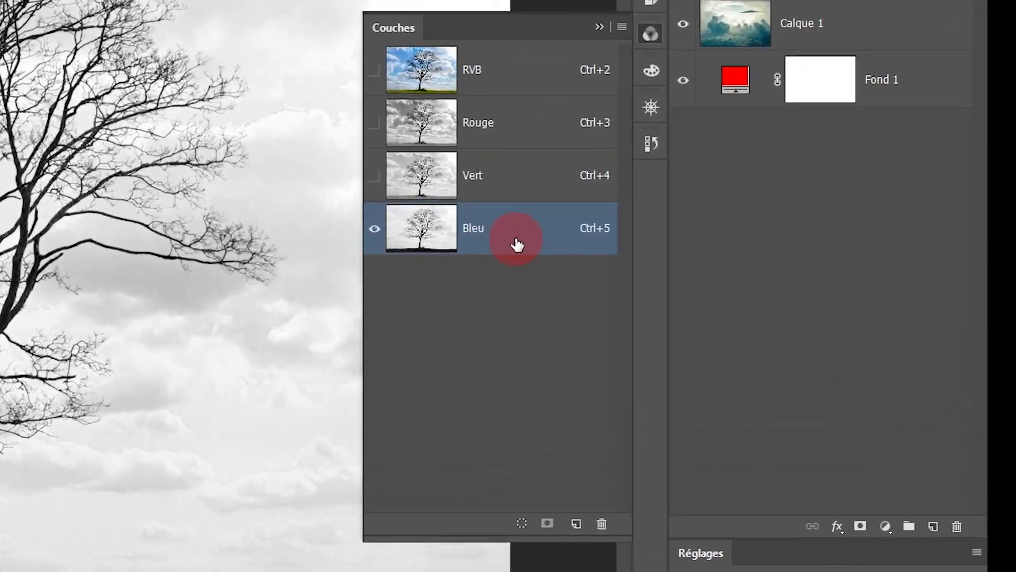
pyautogui.moveTo(741, 294); pyautogui.dragTo(752, 321)
pyautogui.moveTo(541, 296); pyautogui.dragTo(579, 525)
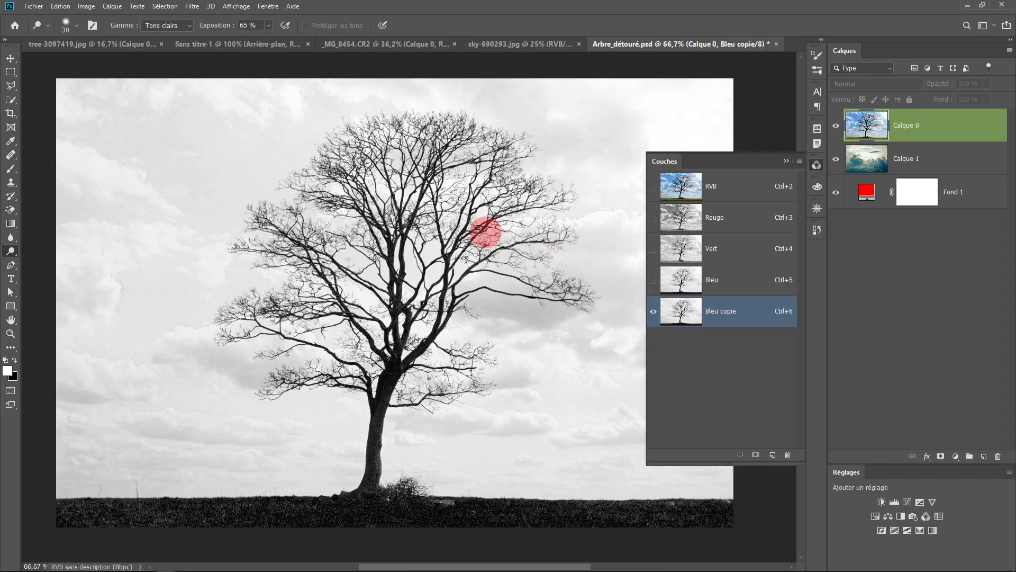
# Try red (ff0000) as the overlay colour in the channel options of the Bleu copie channel.
pyautogui.keyDown('ctrl'); pyautogui.click(441, 221); pyautogui.keyUp('ctrl')
pyautogui.keyDown('ctrl'); pyautogui.click(434, 224); pyautogui.keyUp('ctrl')
pyautogui.moveTo(430, 227); pyautogui.dragTo(487, 301)
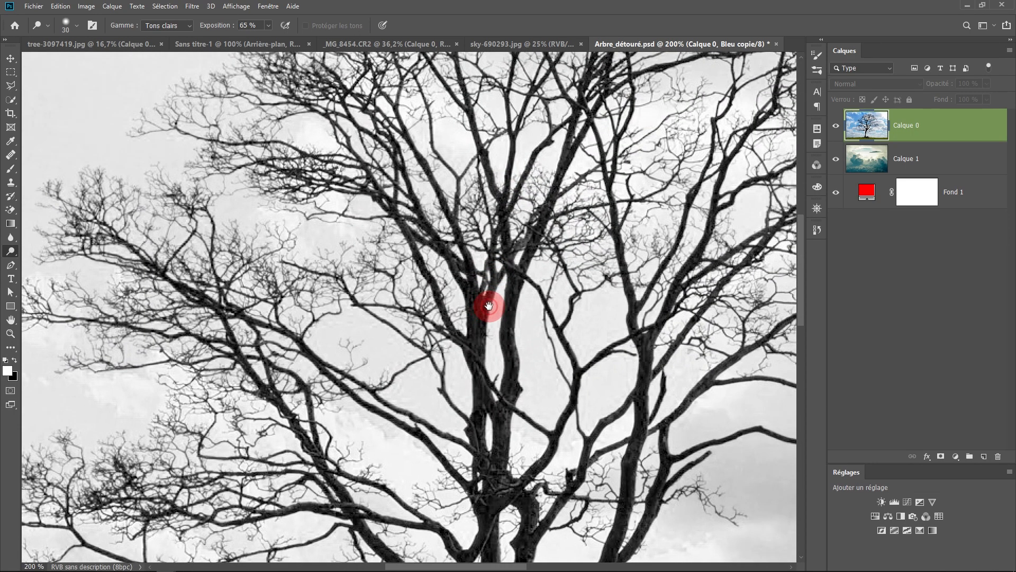
pyautogui.click(258, 7)
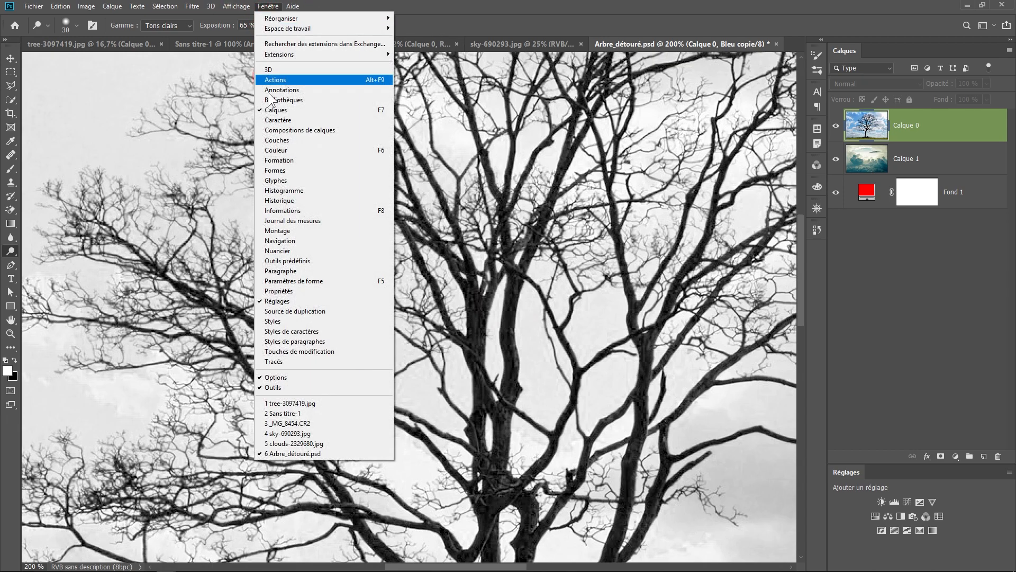
pyautogui.click(291, 140)
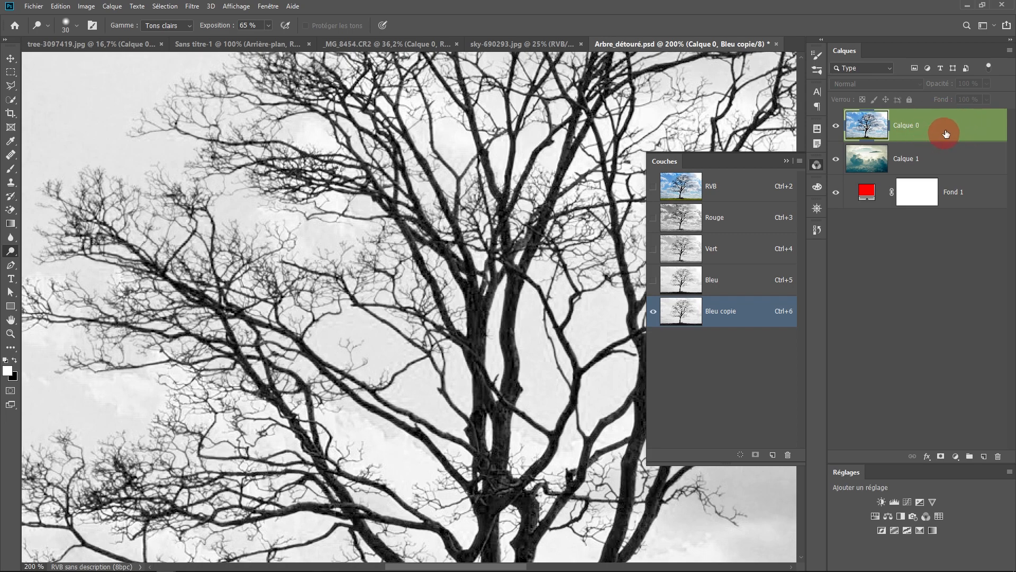
pyautogui.doubleClick(752, 313)
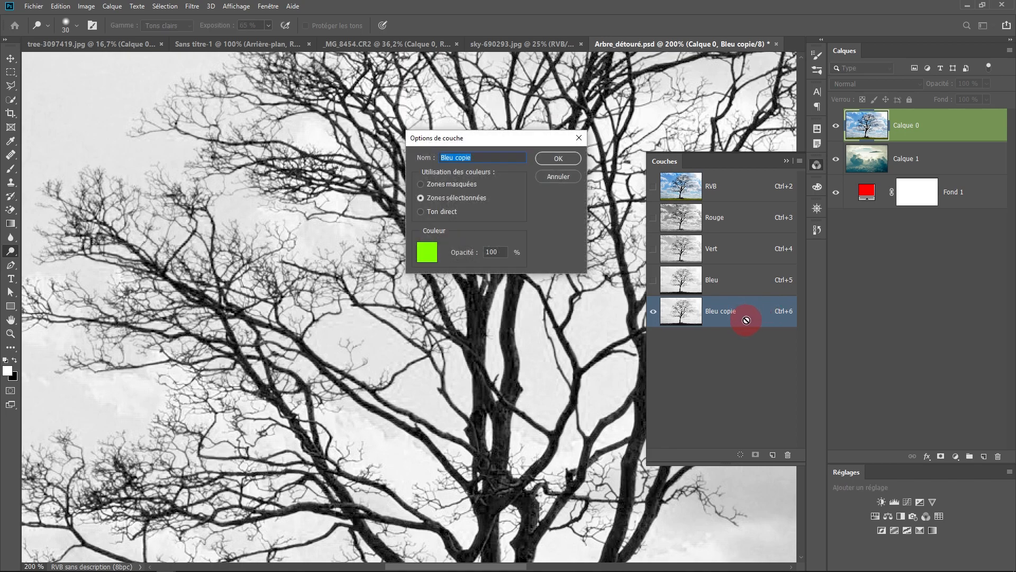
pyautogui.click(430, 257)
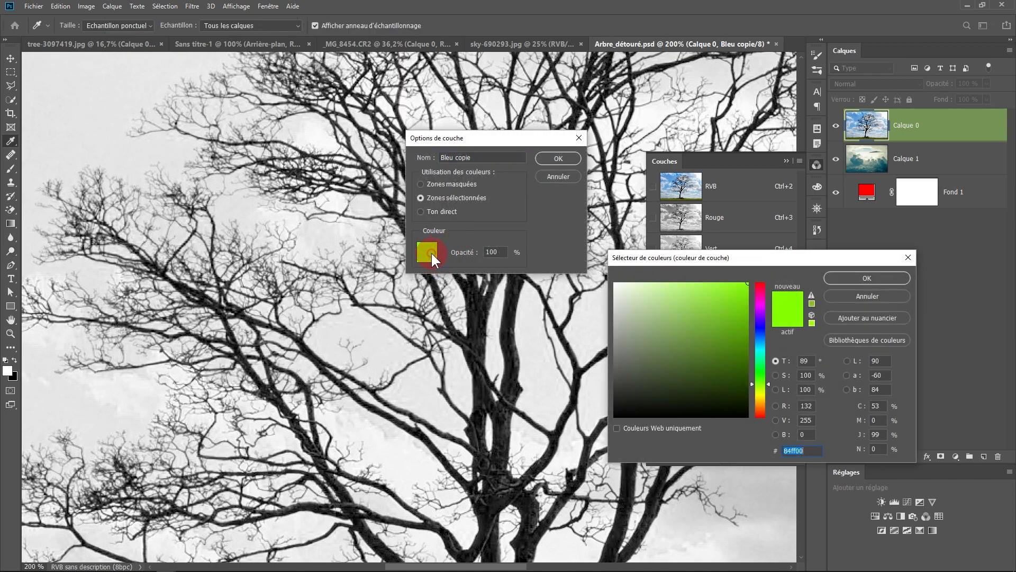
pyautogui.moveTo(760, 327); pyautogui.dragTo(742, 266)
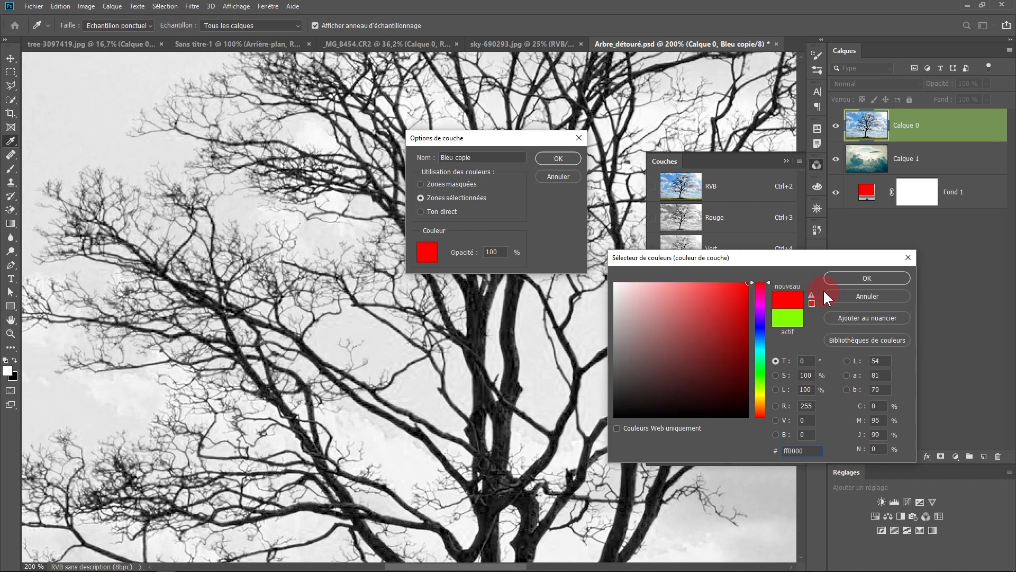
pyautogui.click(842, 278)
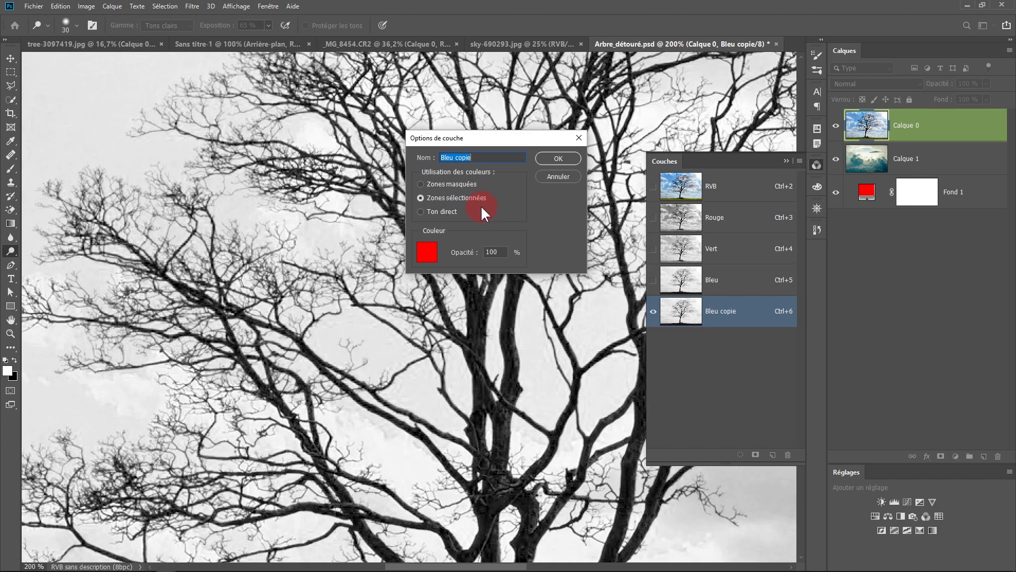
pyautogui.click(538, 174)
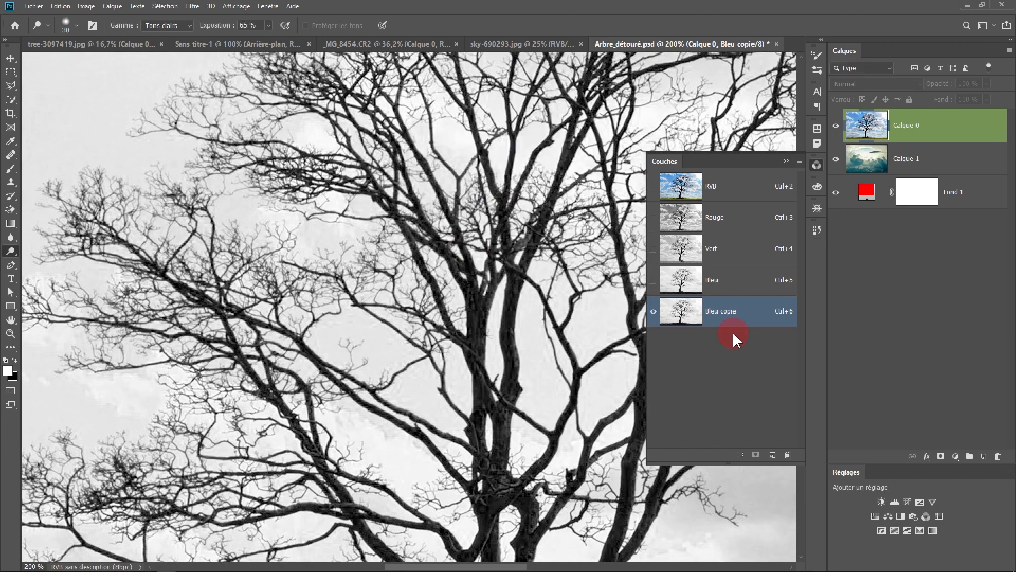
# Start a Curves (Courbes) adjustment on the Bleu copie channel and move its white point to input 207.
pyautogui.moveTo(296, 370); pyautogui.dragTo(347, 259)
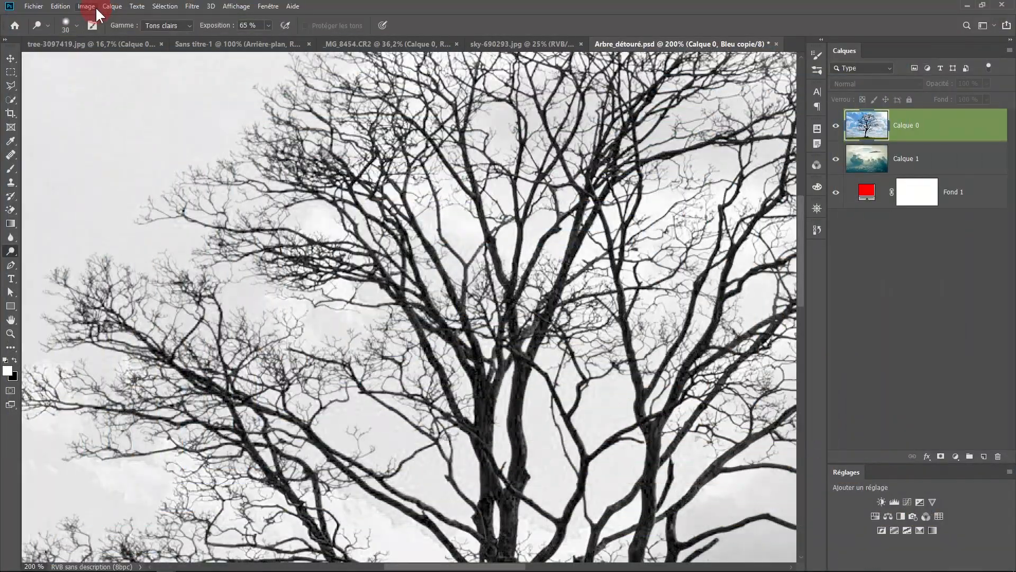
pyautogui.click(95, 9)
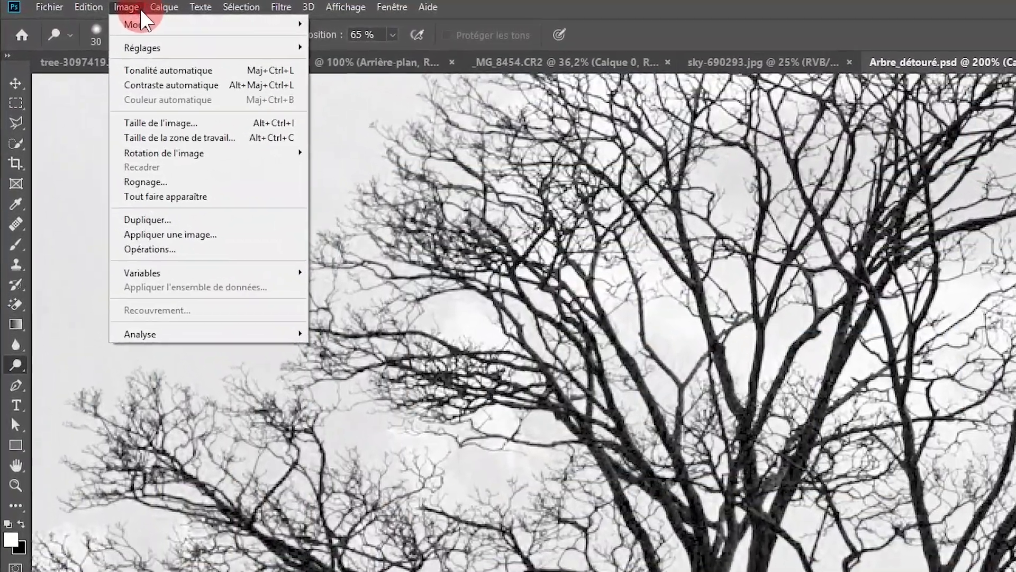
pyautogui.click(205, 71)
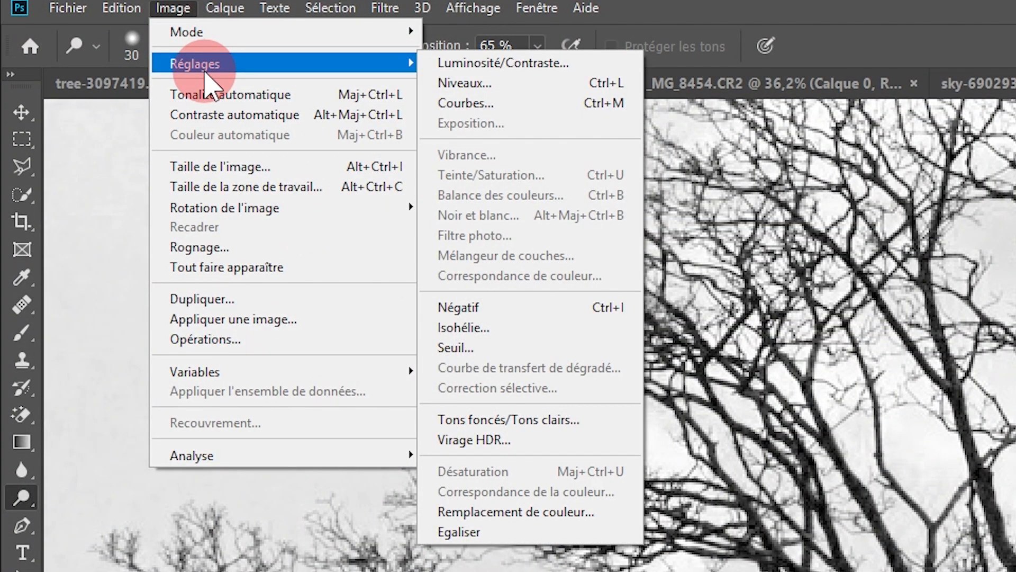
pyautogui.click(556, 114)
pyautogui.moveTo(780, 268); pyautogui.dragTo(789, 112)
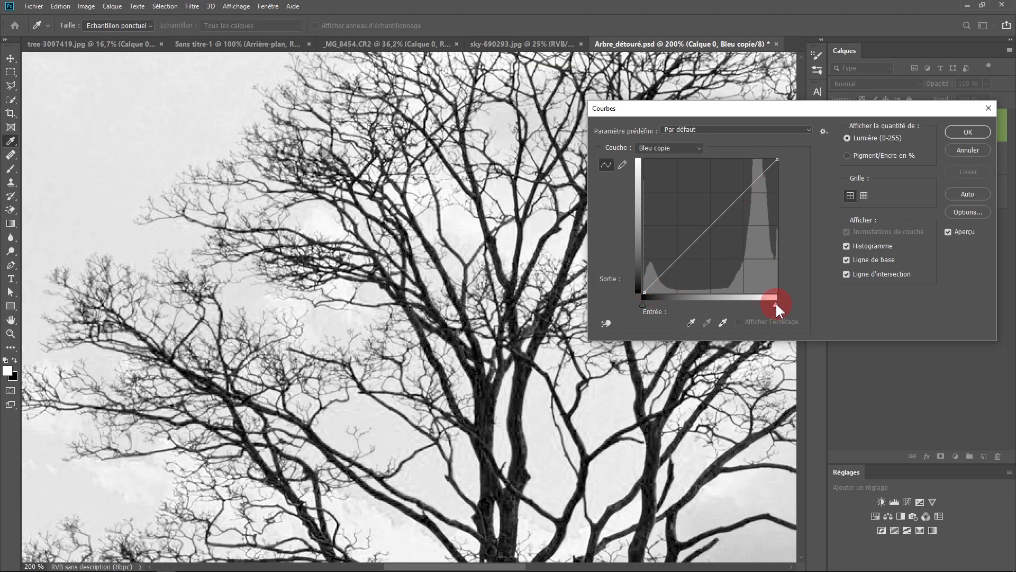
pyautogui.moveTo(776, 302); pyautogui.dragTo(750, 321)
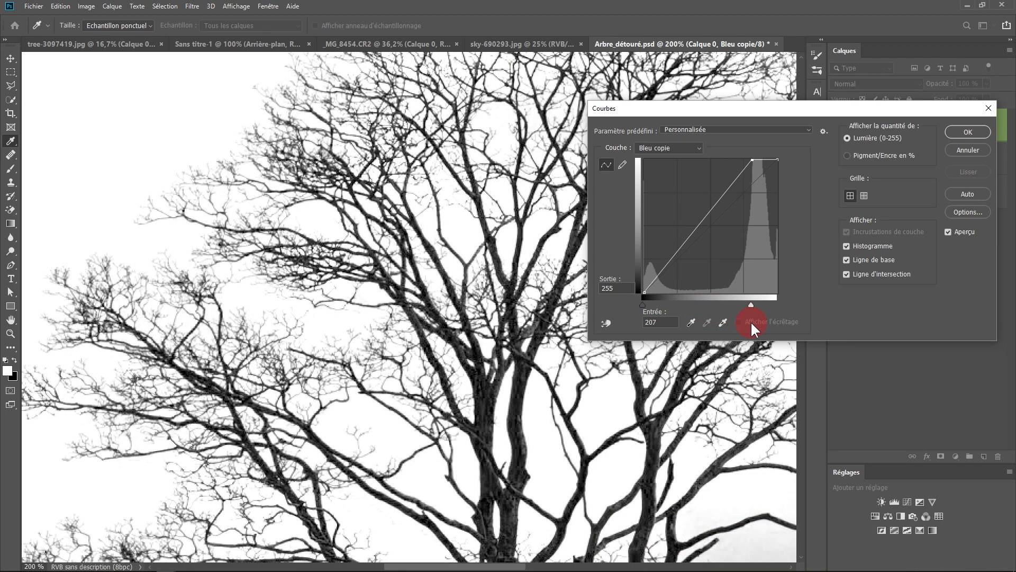
pyautogui.moveTo(750, 320); pyautogui.dragTo(751, 321)
# Inspect the remaining grey cloud areas and the branch detail around the whole tree in the Curves preview.
pyautogui.scroll(4, 294, 320)
pyautogui.moveTo(263, 347); pyautogui.dragTo(517, 249)
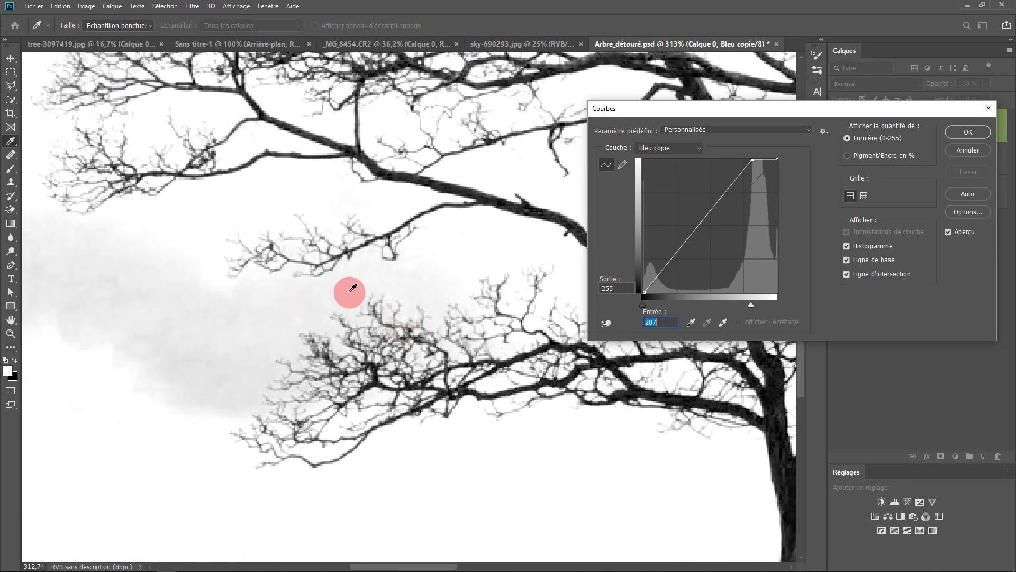
pyautogui.scroll(-12, 424, 274)
pyautogui.moveTo(458, 307); pyautogui.dragTo(282, 276)
pyautogui.moveTo(454, 212); pyautogui.dragTo(311, 378)
pyautogui.keyDown('ctrl'); pyautogui.click(518, 341); pyautogui.keyUp('ctrl')
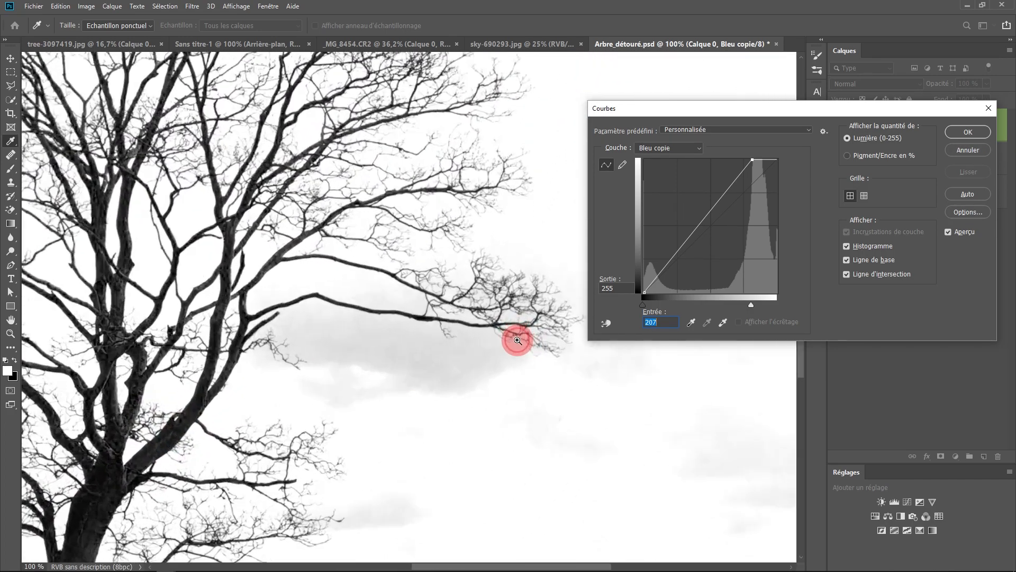
pyautogui.moveTo(340, 285); pyautogui.dragTo(455, 303)
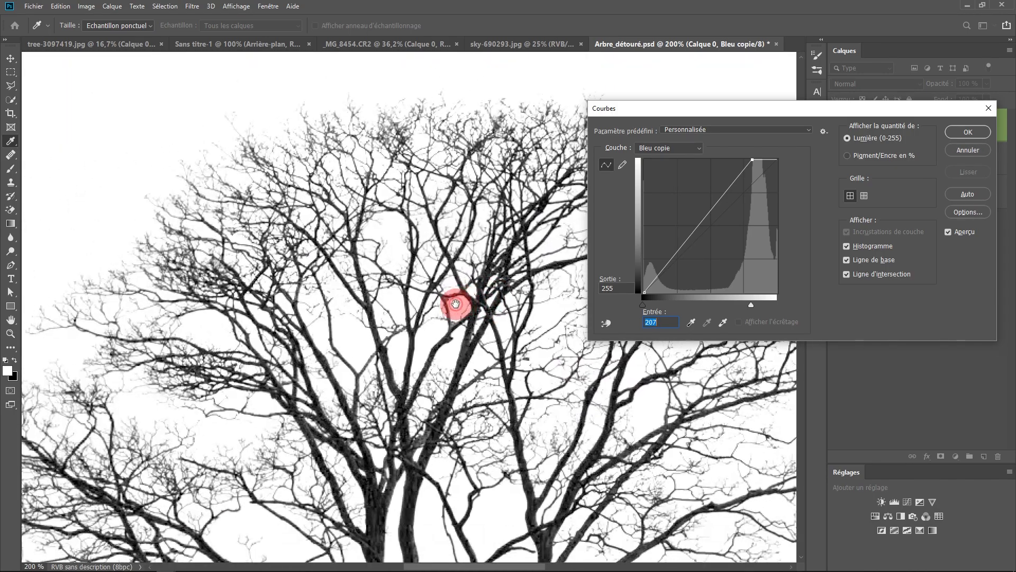
pyautogui.keyDown('ctrl'); pyautogui.click(357, 363); pyautogui.keyUp('ctrl')
pyautogui.keyDown('alt'); pyautogui.click(367, 350); pyautogui.keyUp('alt')
pyautogui.keyDown('alt'); pyautogui.click(367, 350); pyautogui.keyUp('alt')
pyautogui.keyDown('alt'); pyautogui.click(368, 349); pyautogui.keyUp('alt')
# Darken the trunk tones with the on-image curve adjustment, placing a point at input 52, output 38.
pyautogui.keyDown('ctrl'); pyautogui.click(465, 322); pyautogui.keyUp('ctrl')
pyautogui.keyDown('ctrl'); pyautogui.click(404, 249); pyautogui.keyUp('ctrl')
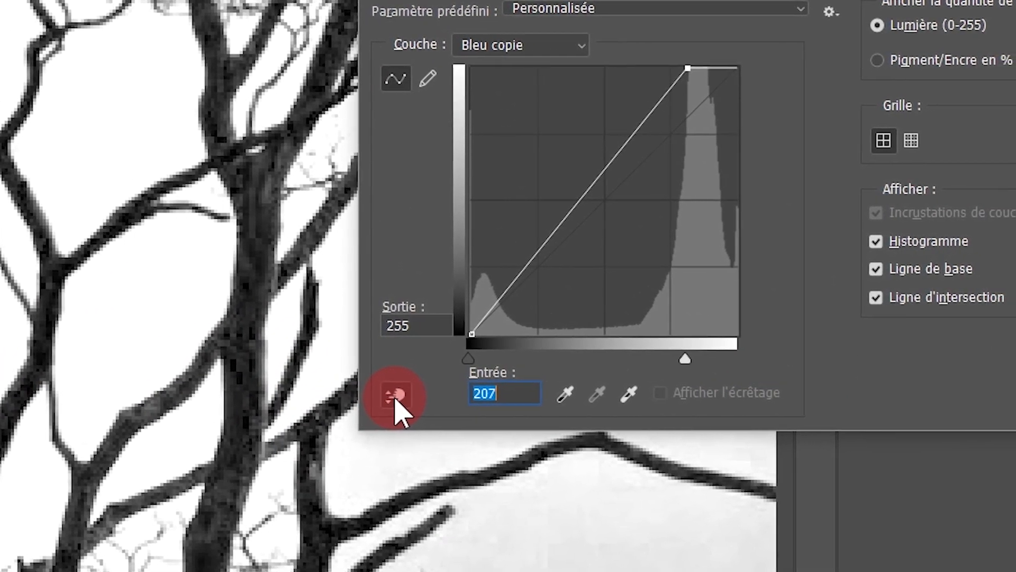
pyautogui.click(395, 398)
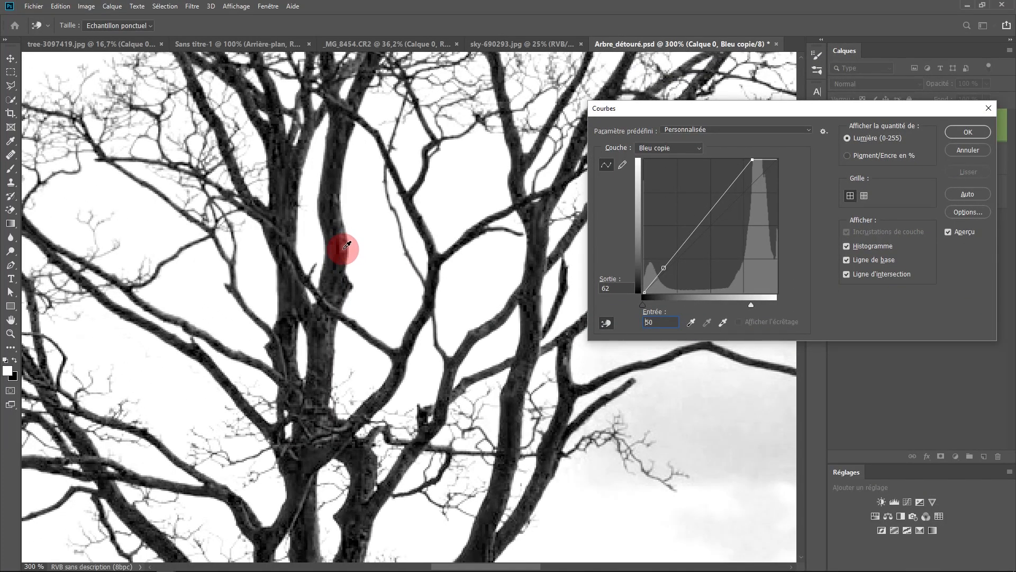
pyautogui.scroll(4, 344, 245)
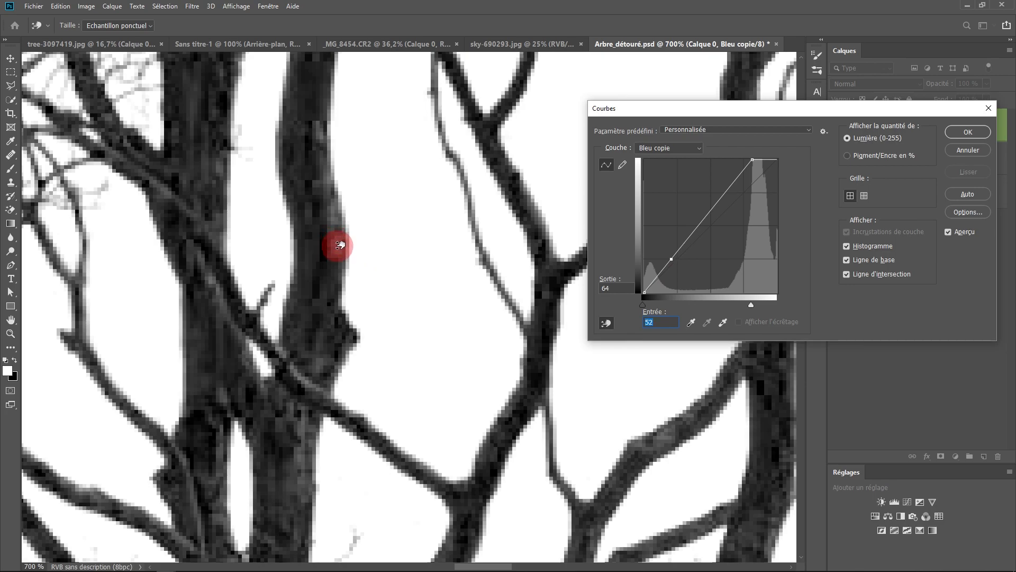
pyautogui.moveTo(340, 245); pyautogui.dragTo(538, 410)
# Examine the fine outer branches and the sky around the crown with the darkened curve.
pyautogui.keyDown('alt'); pyautogui.click(342, 259); pyautogui.keyUp('alt')
pyautogui.keyDown('alt'); pyautogui.click(342, 259); pyautogui.keyUp('alt')
pyautogui.keyDown('alt'); pyautogui.click(342, 259); pyautogui.keyUp('alt')
pyautogui.moveTo(251, 206); pyautogui.dragTo(721, 349)
pyautogui.click(307, 249)
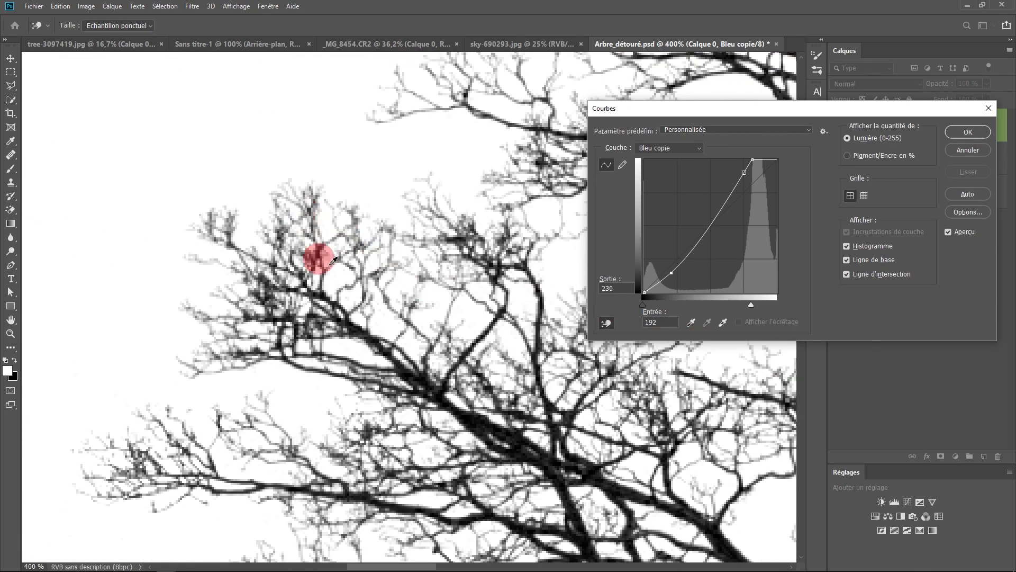
pyautogui.moveTo(435, 136); pyautogui.dragTo(379, 281)
pyautogui.click(348, 281)
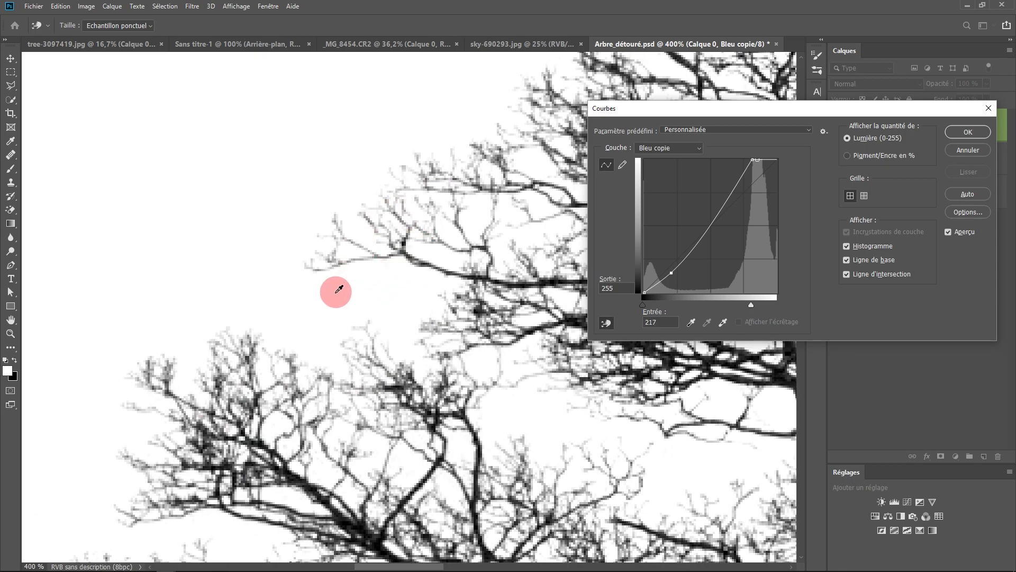
pyautogui.keyDown('alt'); pyautogui.click(323, 317); pyautogui.keyUp('alt')
pyautogui.moveTo(329, 340); pyautogui.dragTo(293, 450)
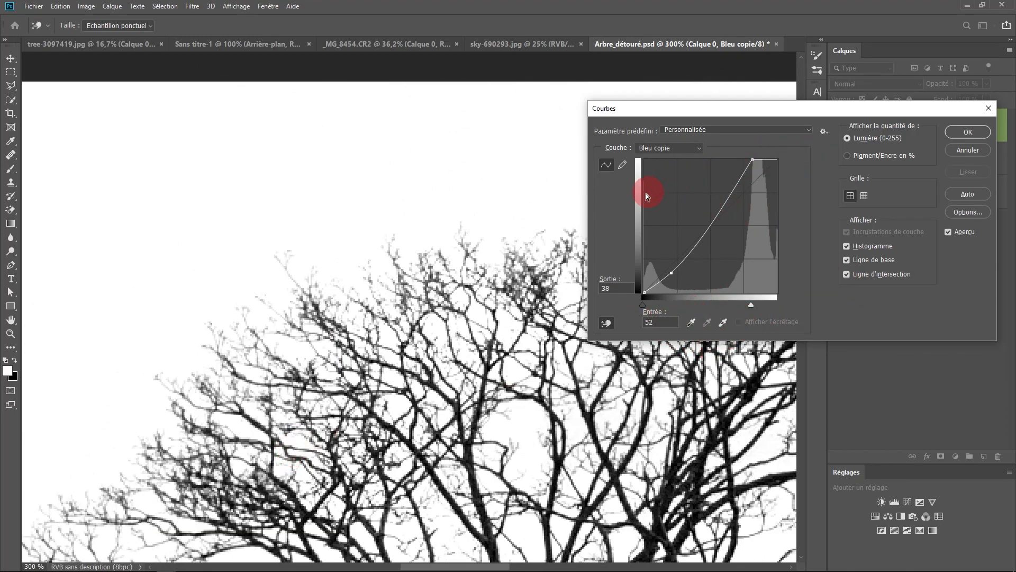
# Toggle the Curves preview repeatedly to compare the thin twigs at the top of the crown before and after.
pyautogui.click(947, 232)
pyautogui.click(948, 232)
pyautogui.click(948, 232)
pyautogui.click(948, 232)
pyautogui.click(948, 232)
pyautogui.click(948, 232)
pyautogui.moveTo(209, 271); pyautogui.dragTo(513, 276)
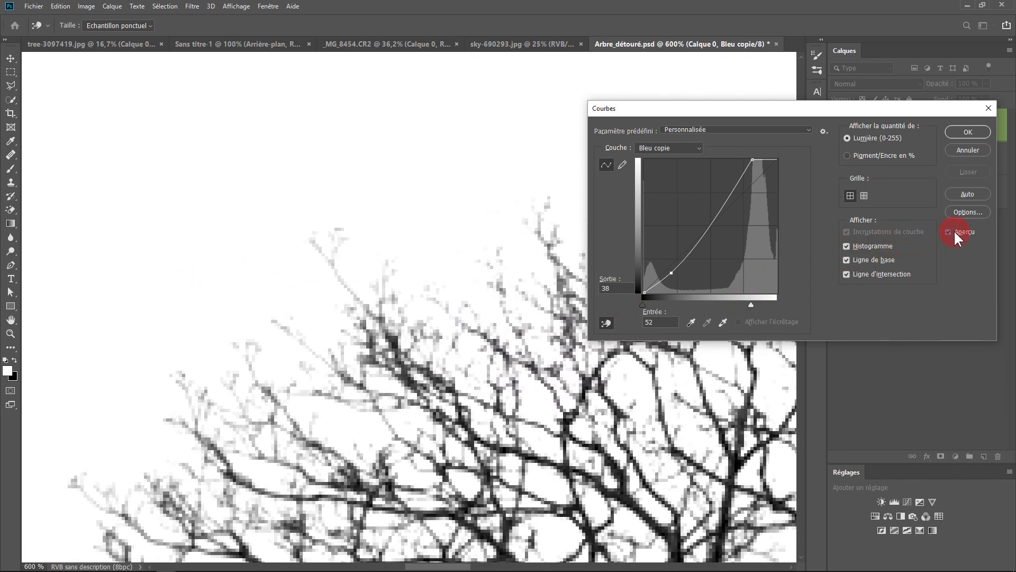
pyautogui.click(953, 229)
pyautogui.click(954, 230)
pyautogui.click(953, 230)
pyautogui.click(953, 229)
pyautogui.click(954, 230)
pyautogui.click(954, 230)
pyautogui.click(954, 230)
pyautogui.click(954, 229)
pyautogui.click(953, 230)
pyautogui.click(953, 229)
# Shift the curve's white point to input 227, output 255, checking the twigs and sky at different zoom levels.
pyautogui.moveTo(752, 302); pyautogui.dragTo(760, 297)
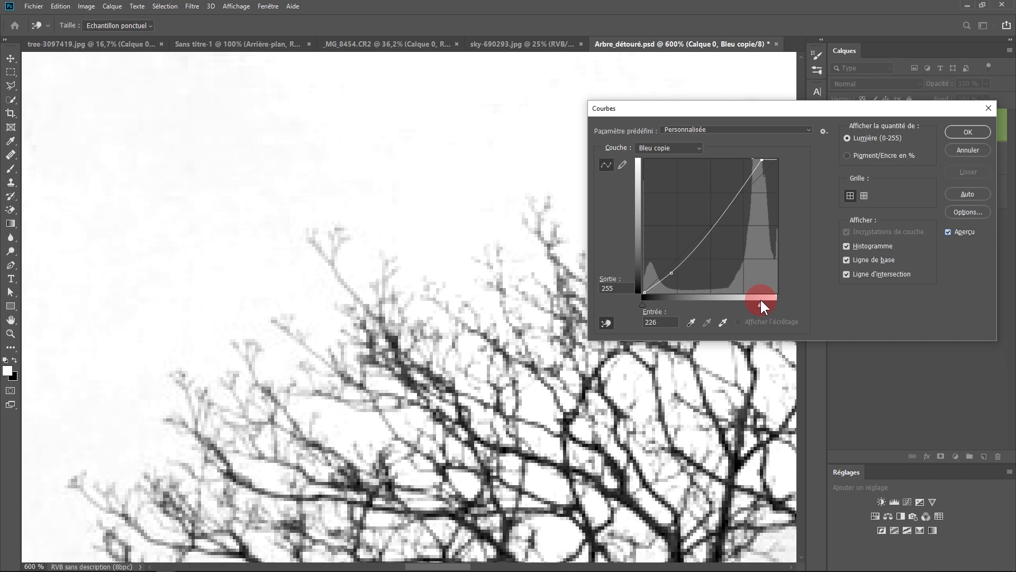
pyautogui.scroll(-2, 411, 392)
pyautogui.moveTo(411, 393); pyautogui.dragTo(393, 154)
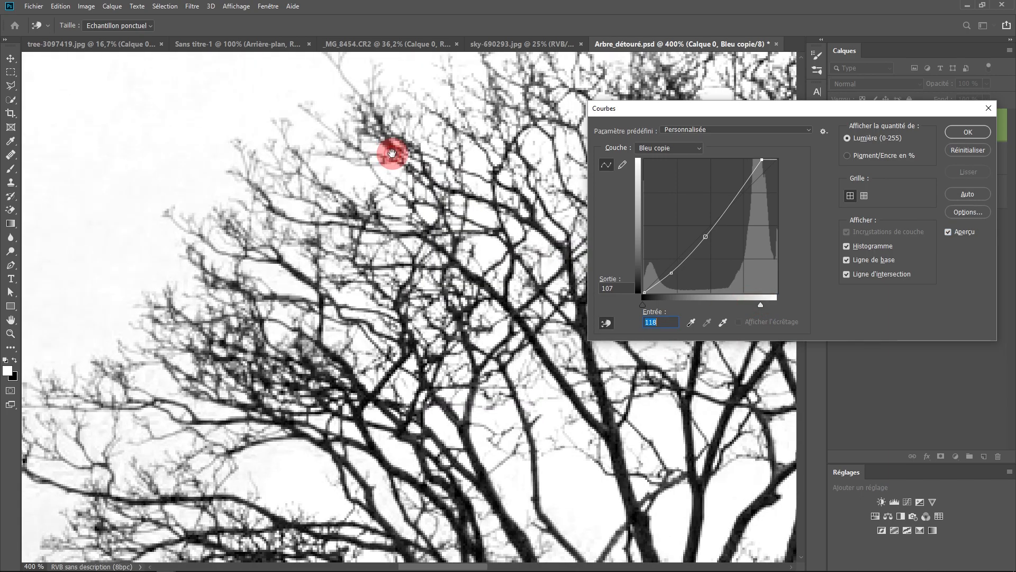
pyautogui.scroll(-4, 354, 246)
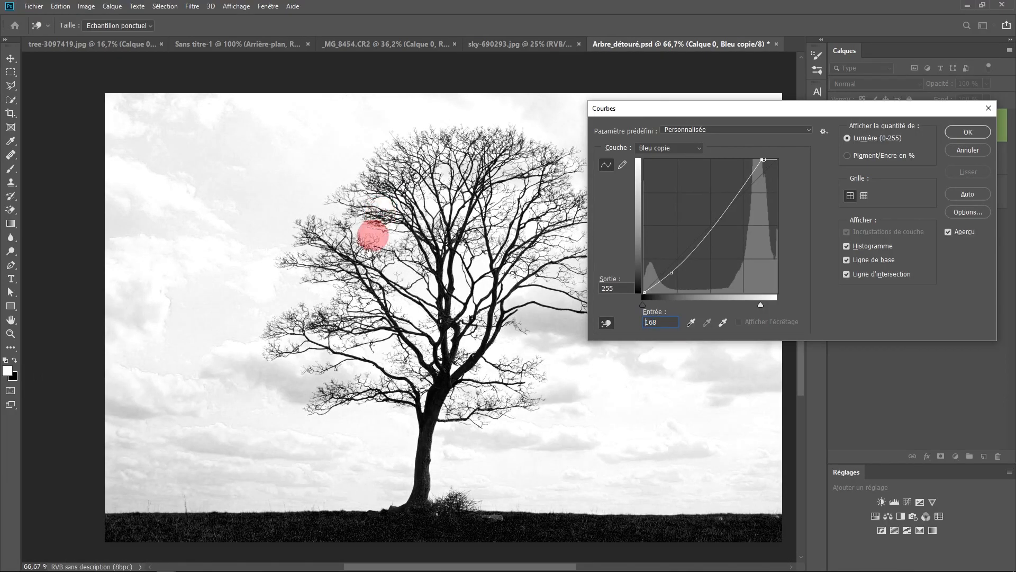
pyautogui.scroll(3, 392, 390)
pyautogui.moveTo(303, 310); pyautogui.dragTo(415, 318)
pyautogui.moveTo(761, 305); pyautogui.dragTo(760, 304)
pyautogui.click(374, 186)
pyautogui.scroll(-2, 349, 181)
pyautogui.moveTo(287, 180); pyautogui.dragTo(146, 181)
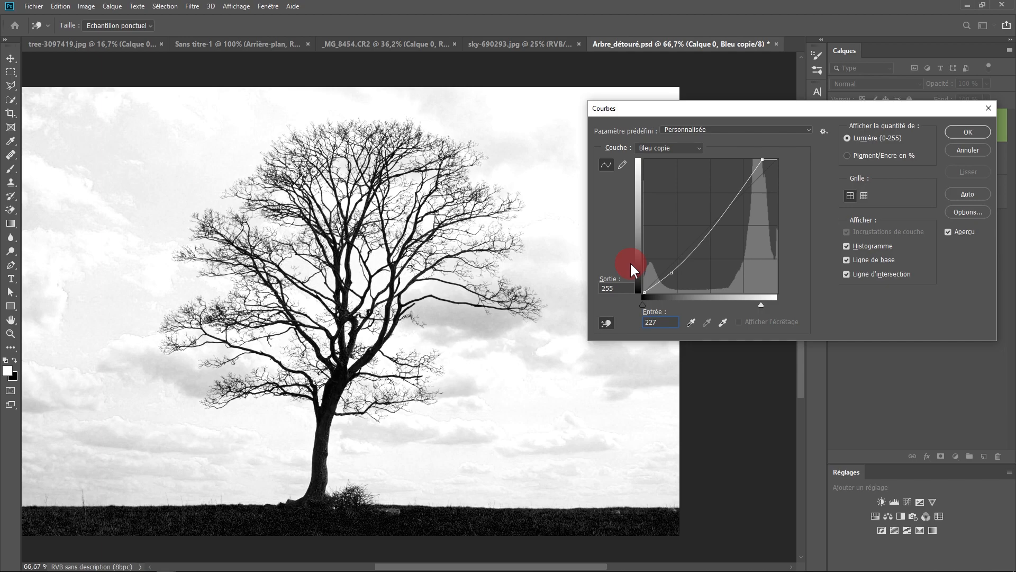
# Apply the curve to the blue channel copy and display the Channels panel over the image.
pyautogui.click(958, 132)
pyautogui.click(265, 8)
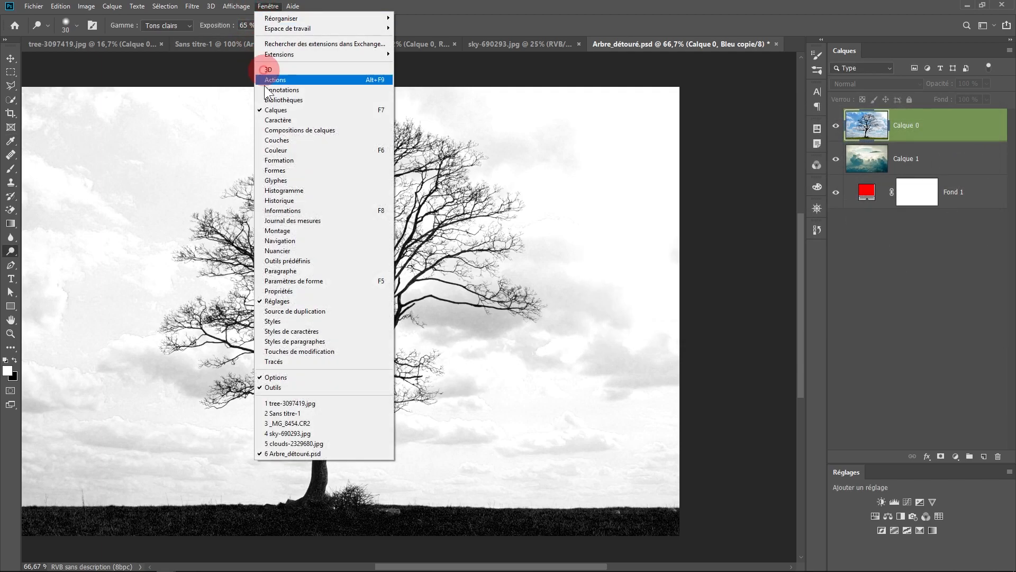
pyautogui.click(279, 140)
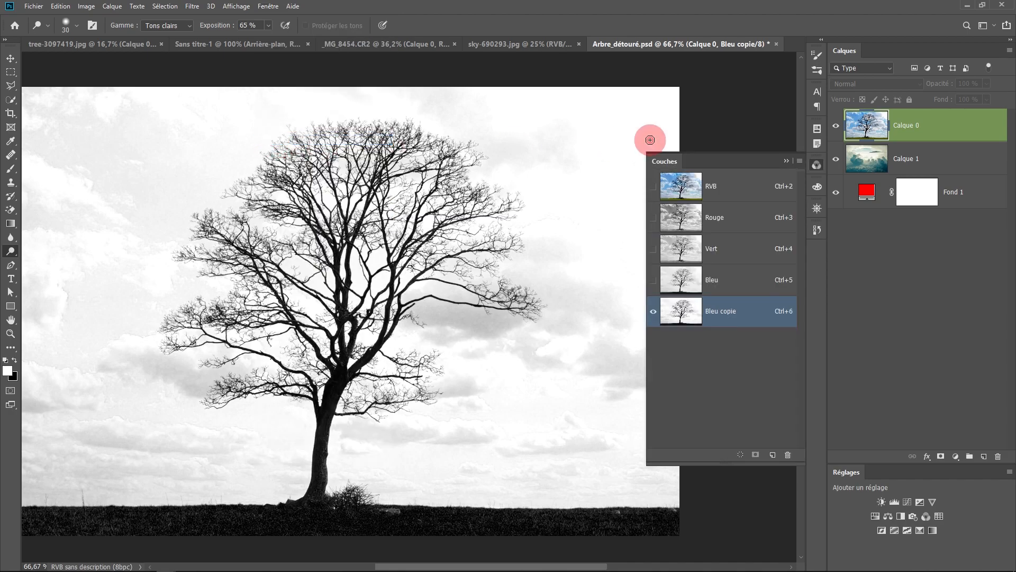
pyautogui.moveTo(689, 167); pyautogui.dragTo(604, 115)
# Load the Bleu copie channel as an inverted selection and use it to mask Calque 0 in the RGB composite.
pyautogui.click(631, 274)
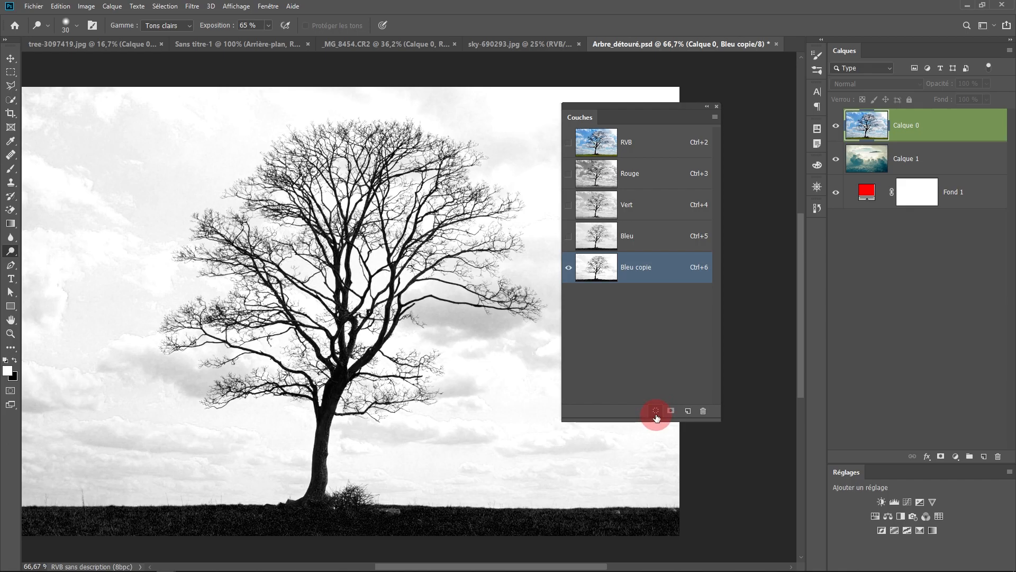
pyautogui.click(655, 412)
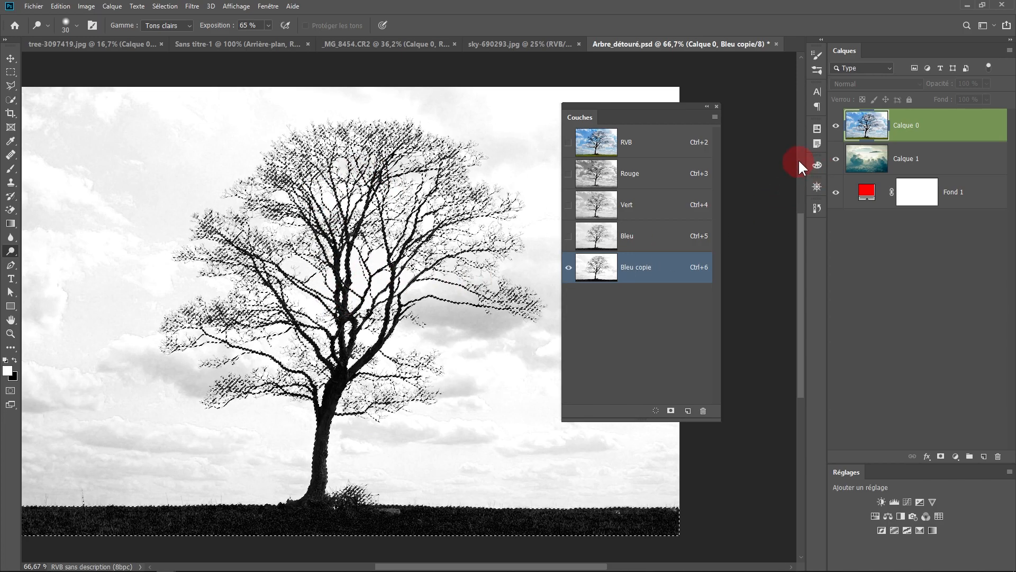
pyautogui.click(627, 147)
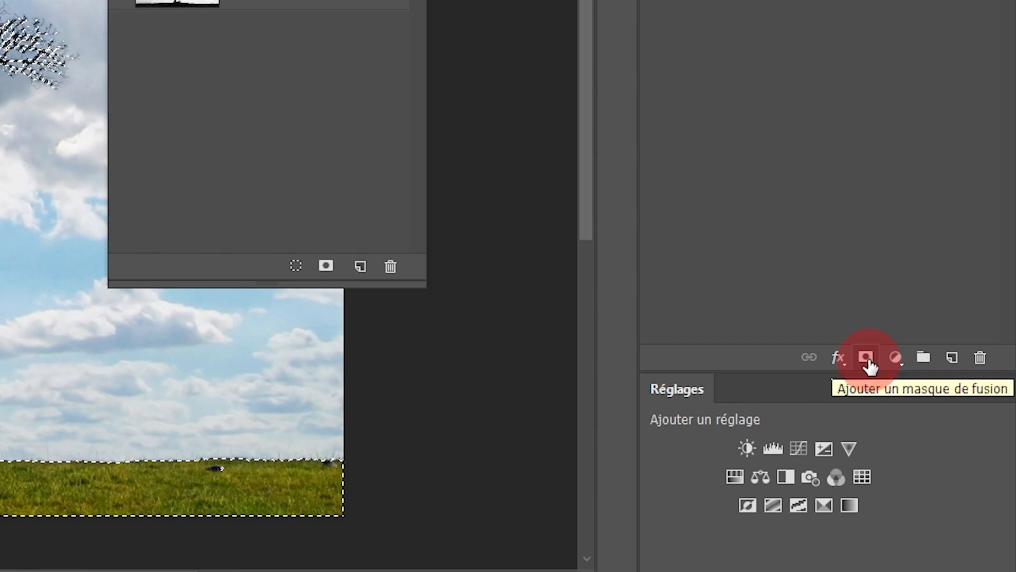
pyautogui.click(869, 365)
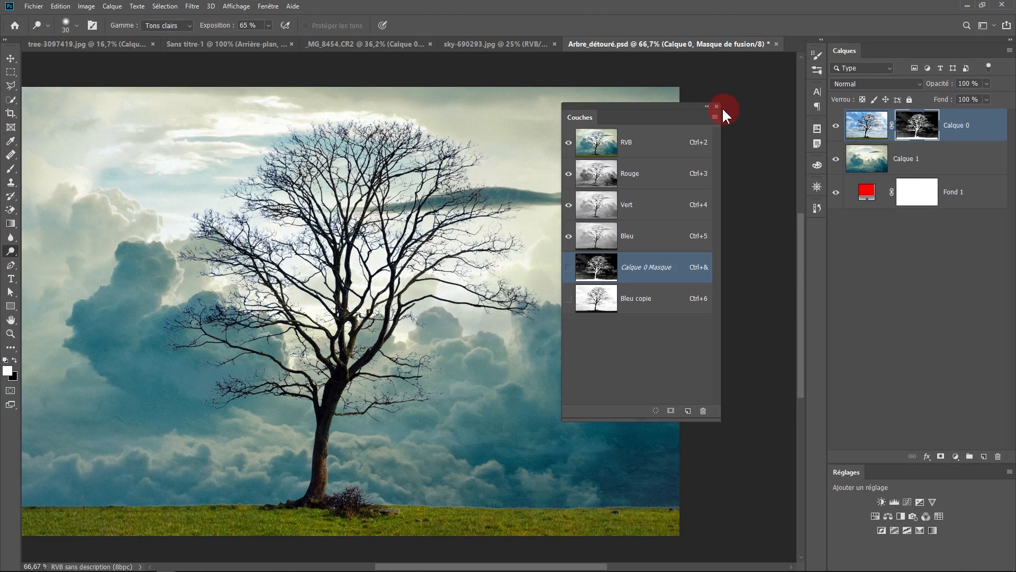
# Remove the Calque 1 sky layer and show the masked tree over the red Fond 1 fill.
pyautogui.click(717, 106)
pyautogui.click(836, 158)
pyautogui.click(836, 192)
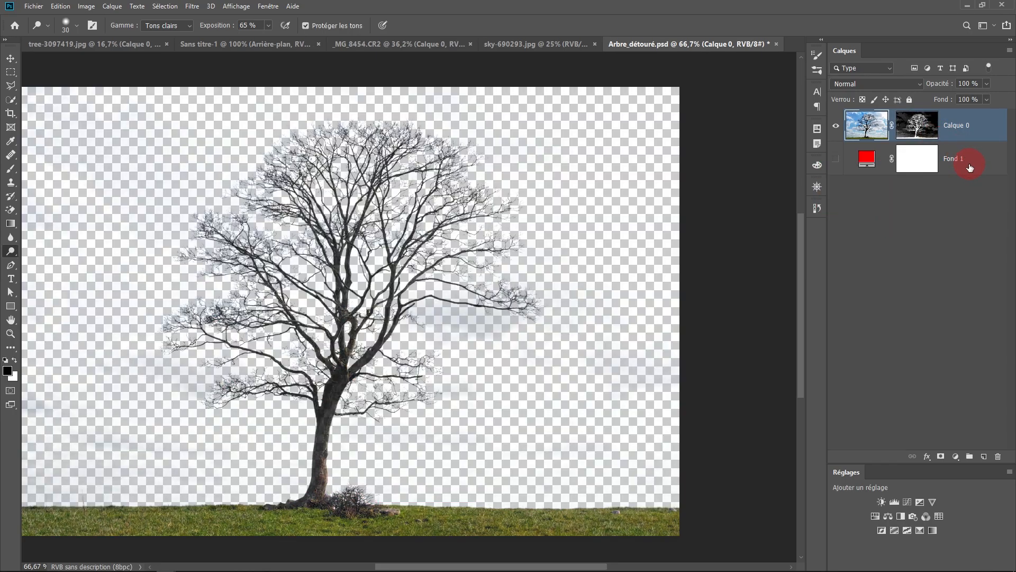
pyautogui.click(837, 159)
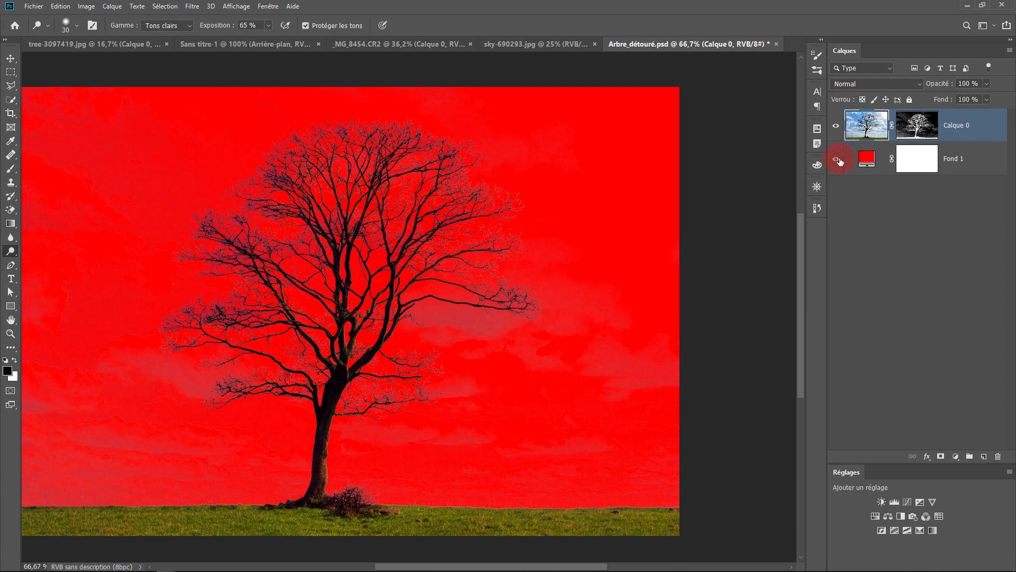
# Delete the red Fond 1 fill layer beneath the masked tree.
pyautogui.click(875, 179)
pyautogui.moveTo(908, 167); pyautogui.dragTo(1005, 461)
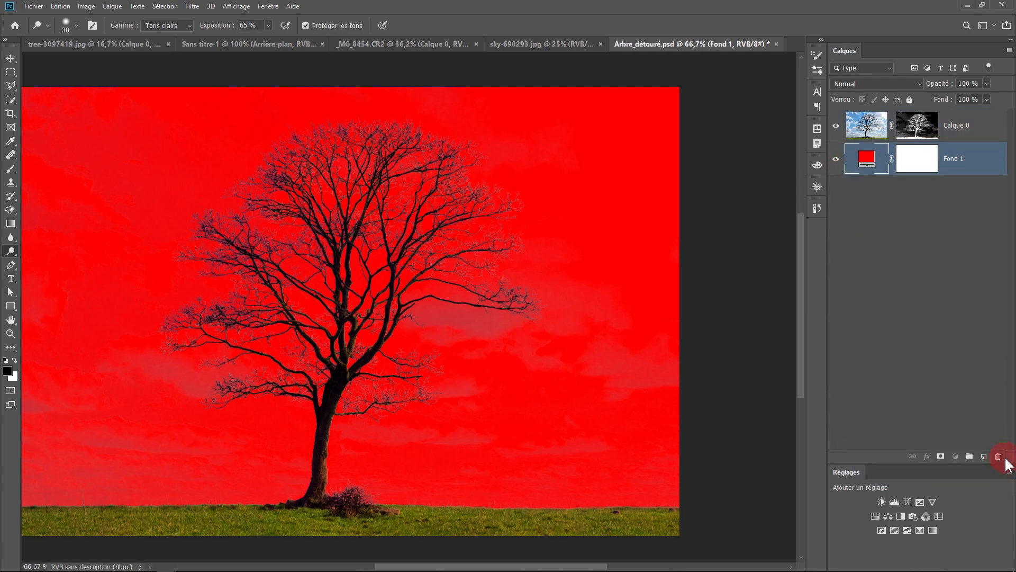
pyautogui.moveTo(957, 142); pyautogui.dragTo(997, 454)
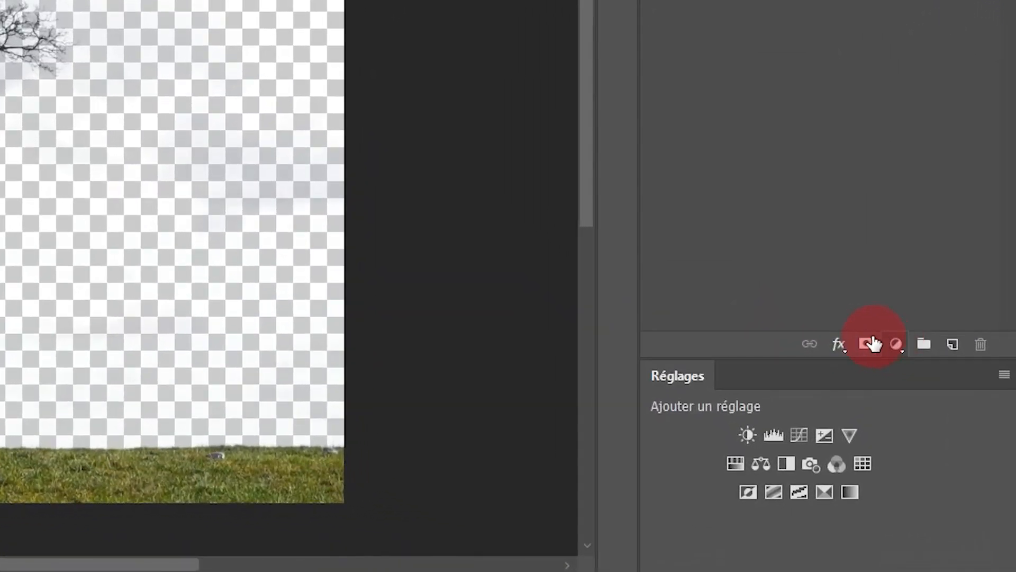
# Create a solid colour fill layer in red ff0000 and place it beneath Calque 0.
pyautogui.click(950, 446)
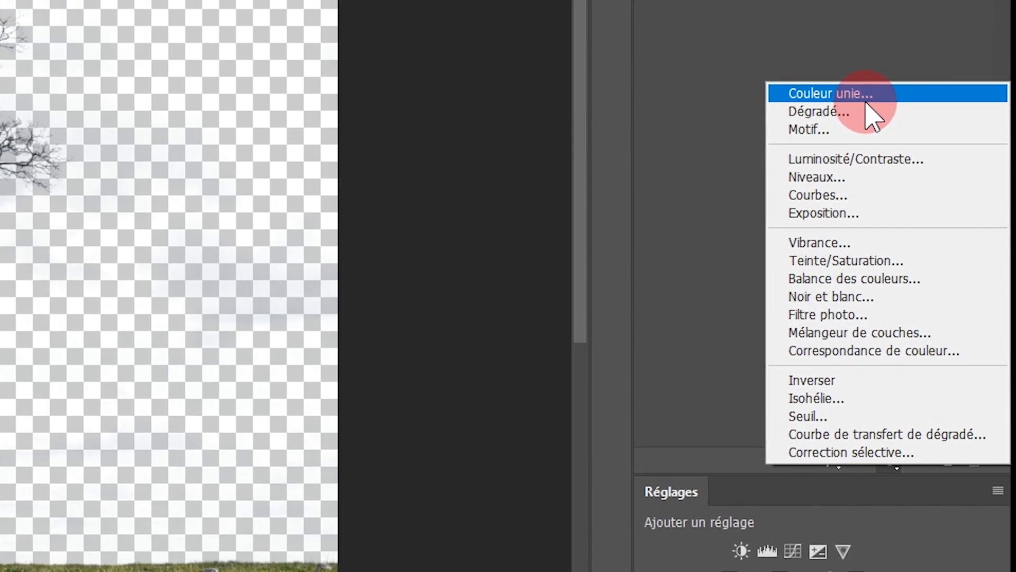
pyautogui.click(866, 103)
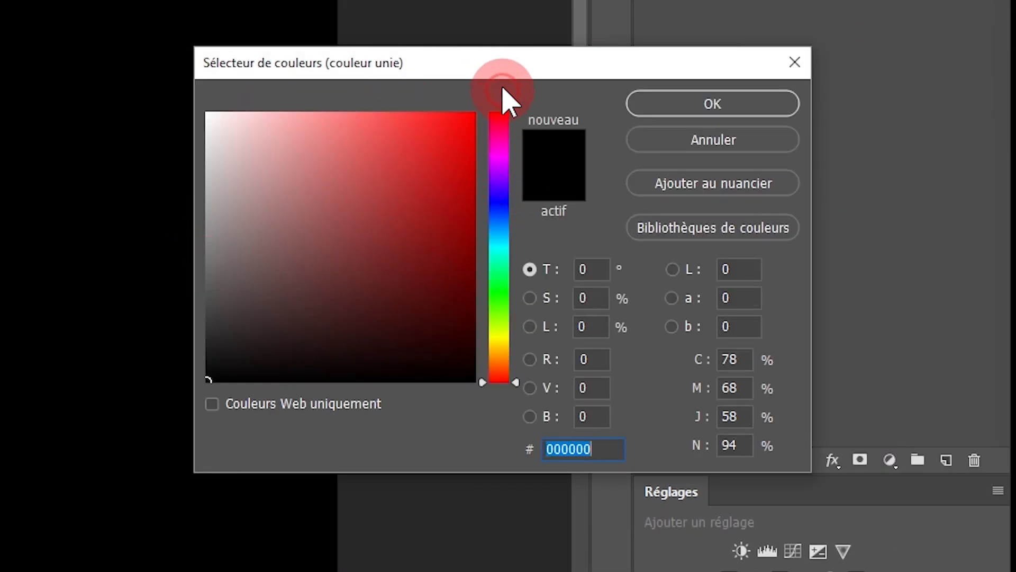
pyautogui.moveTo(467, 151)
pyautogui.mouseDown()
pyautogui.moveTo(528, 39)
pyautogui.moveTo(527, 67)
pyautogui.mouseUp()
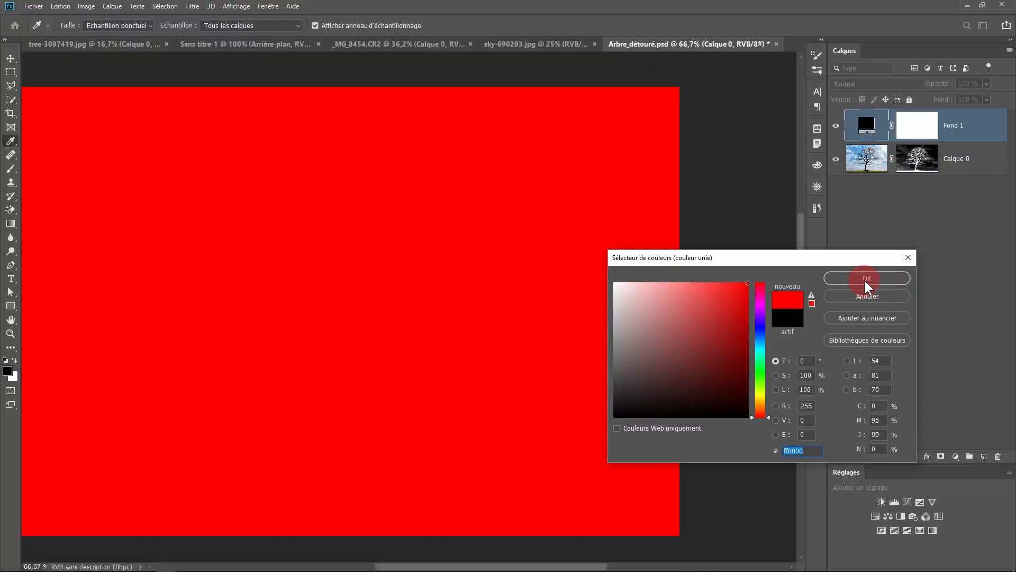
pyautogui.click(863, 280)
pyautogui.click(978, 132)
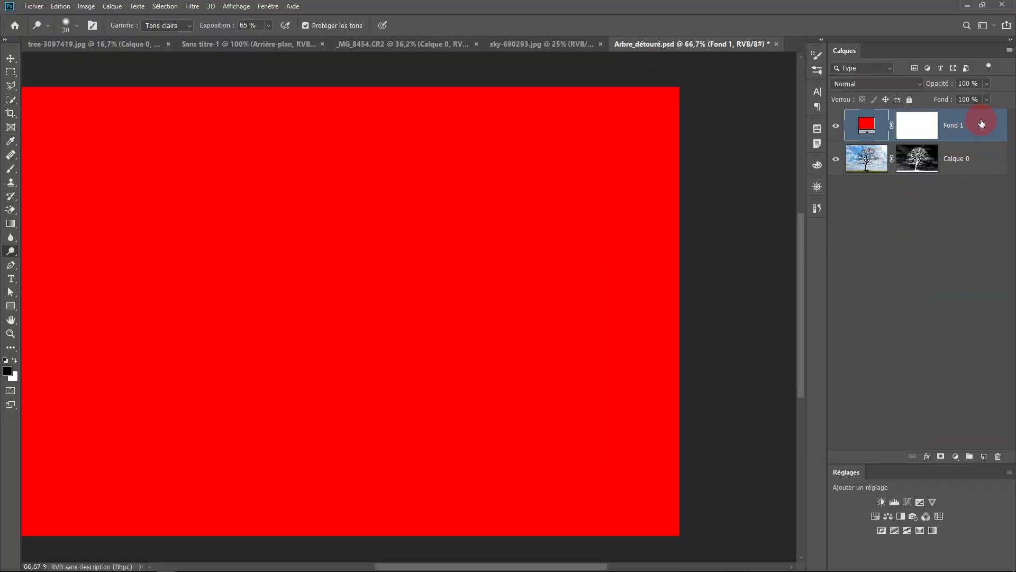
pyautogui.moveTo(979, 126); pyautogui.dragTo(972, 188)
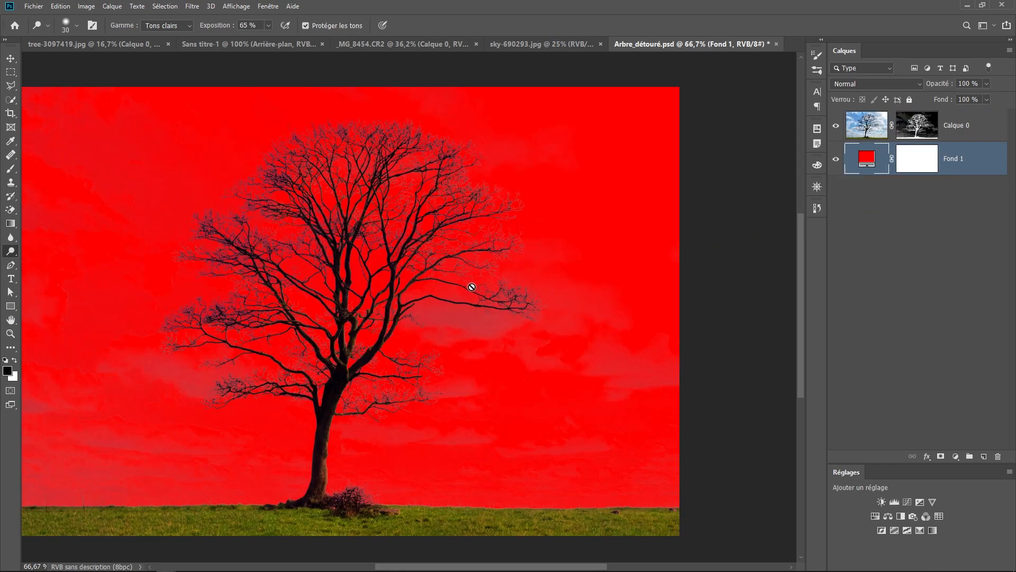
# Display Calque 0's layer mask on its own around the long branches on the tree's right side.
pyautogui.scroll(2, 394, 287)
pyautogui.moveTo(339, 324); pyautogui.dragTo(619, 288)
pyautogui.moveTo(499, 305); pyautogui.dragTo(617, 318)
pyautogui.click(903, 156)
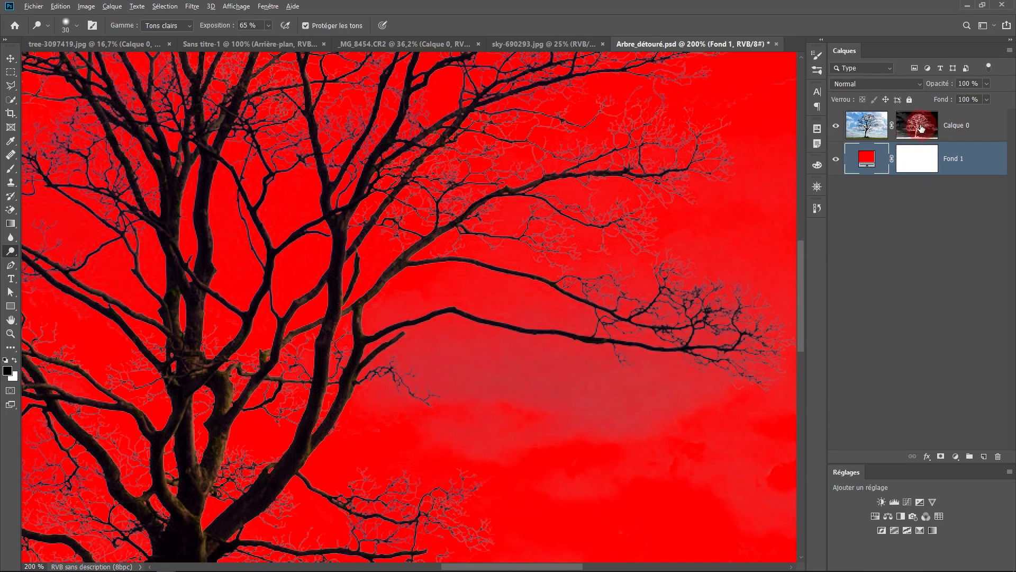
pyautogui.keyDown('alt'); pyautogui.click(921, 129); pyautogui.keyUp('alt')
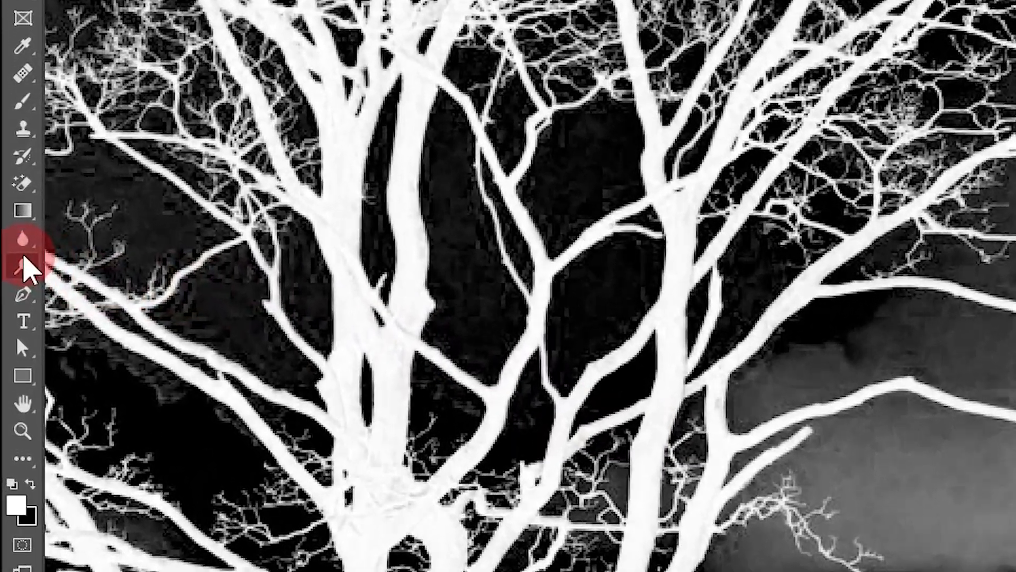
# Switch to the Burn tool with its range set to shadows (Tons foncés).
pyautogui.moveTo(11, 250); pyautogui.dragTo(79, 268)
pyautogui.moveTo(155, 288); pyautogui.dragTo(136, 288)
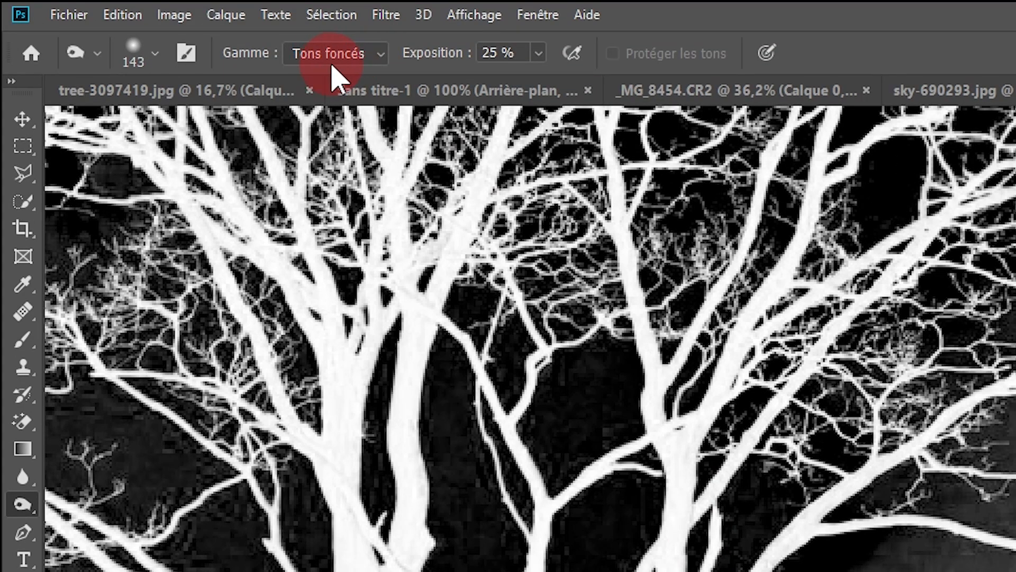
pyautogui.click(332, 66)
pyautogui.click(341, 72)
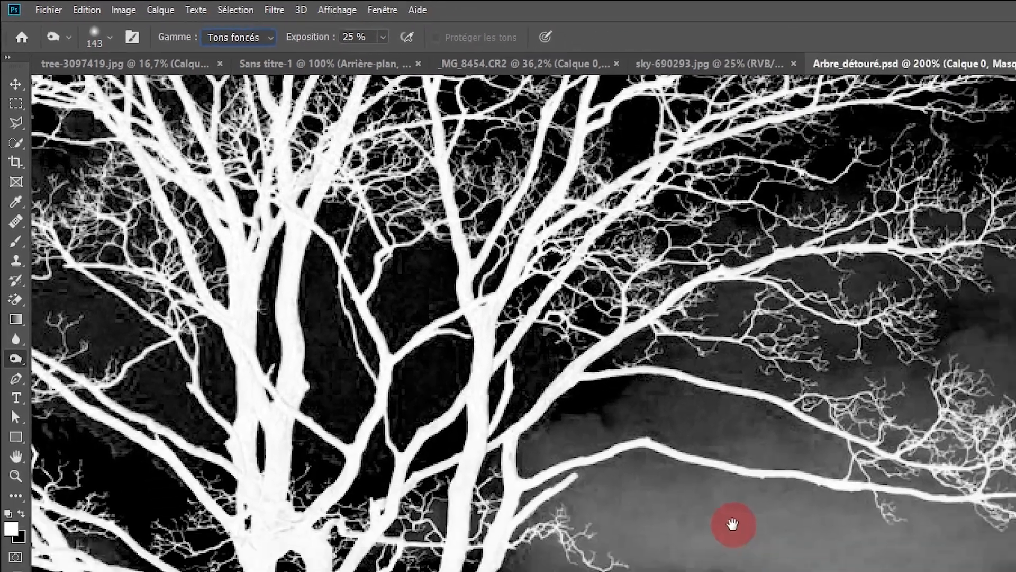
# Burn the grey sky in the mask to black between the two long right-hand branches, using a 57 px brush.
pyautogui.keyDown('ctrl'); pyautogui.click(513, 367); pyautogui.keyUp('ctrl')
pyautogui.keyDown('ctrl'); pyautogui.click(514, 366); pyautogui.keyUp('ctrl')
pyautogui.moveTo(502, 360); pyautogui.dragTo(410, 348)
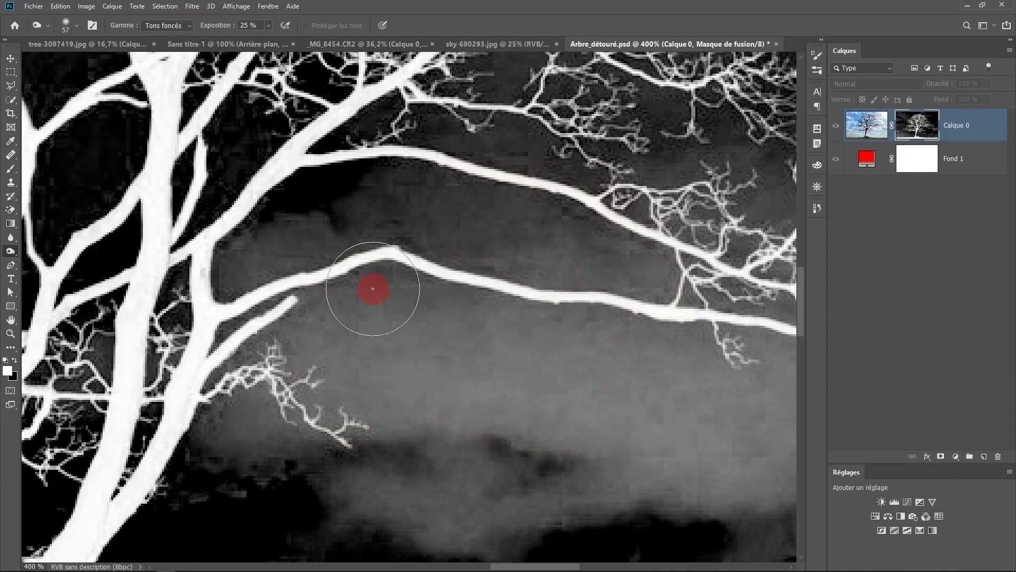
pyautogui.keyDown('alt'); pyautogui.click(590, 340); pyautogui.keyUp('alt')
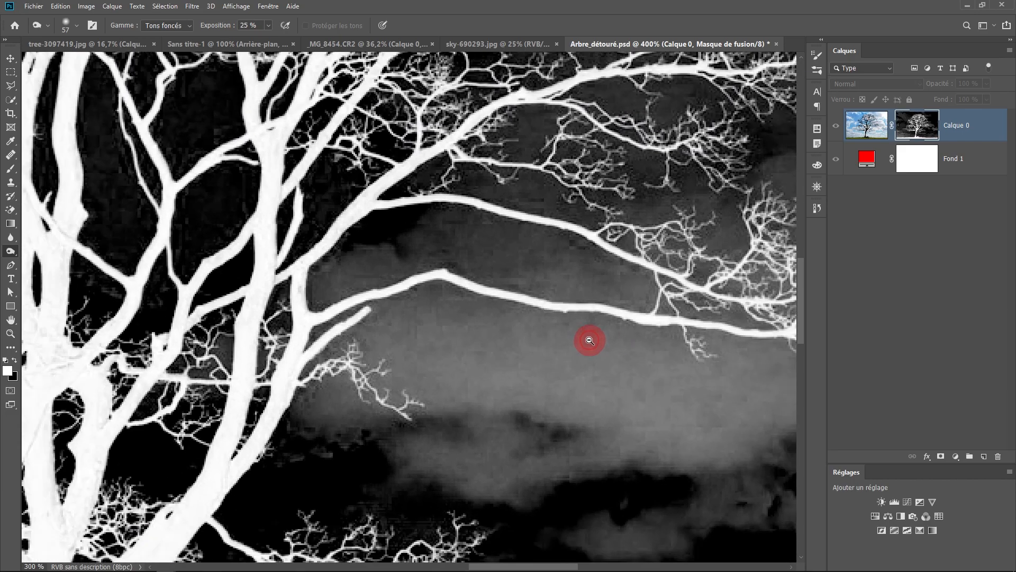
pyautogui.keyDown('alt'); pyautogui.click(590, 340); pyautogui.keyUp('alt')
pyautogui.moveTo(589, 341); pyautogui.dragTo(504, 319)
pyautogui.keyDown('ctrl'); pyautogui.click(483, 315); pyautogui.keyUp('ctrl')
pyautogui.moveTo(337, 308)
pyautogui.mouseDown()
pyautogui.moveTo(346, 280)
pyautogui.moveTo(417, 284)
pyautogui.moveTo(330, 285)
pyautogui.moveTo(289, 298)
pyautogui.moveTo(424, 287)
pyautogui.moveTo(523, 318)
pyautogui.moveTo(390, 284)
pyautogui.moveTo(496, 303)
pyautogui.moveTo(463, 282)
pyautogui.moveTo(376, 264)
pyautogui.moveTo(543, 311)
pyautogui.moveTo(459, 281)
pyautogui.moveTo(516, 289)
pyautogui.moveTo(530, 276)
pyautogui.moveTo(527, 296)
pyautogui.moveTo(536, 259)
pyautogui.moveTo(541, 269)
pyautogui.moveTo(481, 291)
pyautogui.moveTo(338, 286)
pyautogui.moveTo(352, 270)
pyautogui.moveTo(241, 276)
pyautogui.moveTo(202, 300)
pyautogui.moveTo(202, 323)
pyautogui.moveTo(279, 239)
pyautogui.moveTo(250, 228)
pyautogui.moveTo(160, 251)
pyautogui.moveTo(199, 235)
pyautogui.moveTo(172, 272)
pyautogui.moveTo(301, 178)
pyautogui.moveTo(413, 192)
pyautogui.moveTo(473, 261)
pyautogui.moveTo(554, 281)
pyautogui.moveTo(570, 270)
pyautogui.moveTo(535, 276)
pyautogui.moveTo(496, 333)
pyautogui.moveTo(551, 281)
pyautogui.moveTo(545, 332)
pyautogui.mouseUp()
pyautogui.keyDown('ctrl'); pyautogui.click(508, 284); pyautogui.keyUp('ctrl')
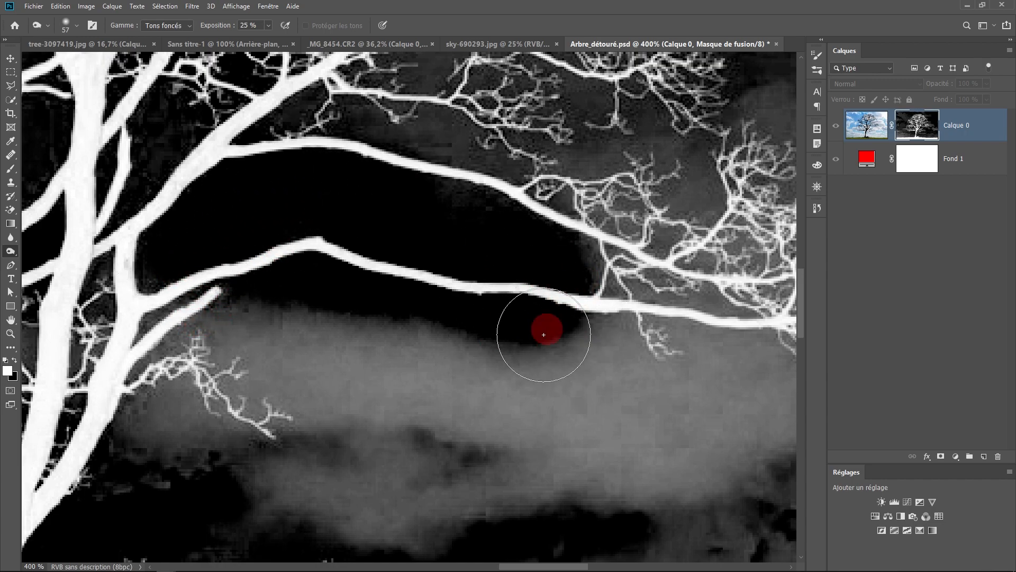
# Burn the grey sky below the lower long branch and around its small hanging twigs.
pyautogui.moveTo(662, 389); pyautogui.dragTo(540, 385)
pyautogui.scroll(1, 576, 379)
pyautogui.moveTo(651, 348)
pyautogui.mouseDown()
pyautogui.moveTo(610, 339)
pyautogui.moveTo(587, 357)
pyautogui.moveTo(547, 327)
pyautogui.moveTo(550, 347)
pyautogui.moveTo(489, 358)
pyautogui.moveTo(476, 332)
pyautogui.moveTo(476, 373)
pyautogui.moveTo(496, 393)
pyautogui.moveTo(469, 340)
pyautogui.moveTo(497, 375)
pyautogui.moveTo(503, 347)
pyautogui.moveTo(507, 362)
pyautogui.moveTo(579, 398)
pyautogui.moveTo(572, 322)
pyautogui.moveTo(616, 315)
pyautogui.moveTo(539, 308)
pyautogui.moveTo(654, 350)
pyautogui.moveTo(665, 406)
pyautogui.moveTo(321, 359)
pyautogui.moveTo(294, 325)
pyautogui.moveTo(478, 308)
pyautogui.moveTo(430, 294)
pyautogui.moveTo(241, 279)
pyautogui.moveTo(124, 290)
pyautogui.moveTo(90, 414)
pyautogui.moveTo(101, 315)
pyautogui.moveTo(115, 426)
pyautogui.moveTo(139, 330)
pyautogui.moveTo(206, 332)
pyautogui.moveTo(187, 312)
pyautogui.moveTo(162, 408)
pyautogui.moveTo(227, 394)
pyautogui.moveTo(250, 426)
pyautogui.moveTo(222, 479)
pyautogui.moveTo(316, 340)
pyautogui.moveTo(255, 267)
pyautogui.moveTo(301, 315)
pyautogui.moveTo(342, 323)
pyautogui.moveTo(299, 296)
pyautogui.moveTo(287, 450)
pyautogui.moveTo(245, 484)
pyautogui.moveTo(255, 428)
pyautogui.moveTo(237, 469)
pyautogui.moveTo(106, 455)
pyautogui.moveTo(90, 430)
pyautogui.moveTo(122, 423)
pyautogui.moveTo(225, 511)
pyautogui.moveTo(224, 457)
pyautogui.moveTo(280, 475)
pyautogui.moveTo(234, 490)
pyautogui.moveTo(304, 296)
pyautogui.moveTo(344, 347)
pyautogui.moveTo(324, 443)
pyautogui.moveTo(307, 390)
pyautogui.moveTo(305, 495)
pyautogui.moveTo(349, 523)
pyautogui.mouseUp()
pyautogui.moveTo(300, 429)
pyautogui.mouseDown()
pyautogui.moveTo(342, 386)
pyautogui.moveTo(360, 424)
pyautogui.moveTo(340, 426)
pyautogui.mouseUp()
pyautogui.moveTo(297, 414); pyautogui.dragTo(324, 339)
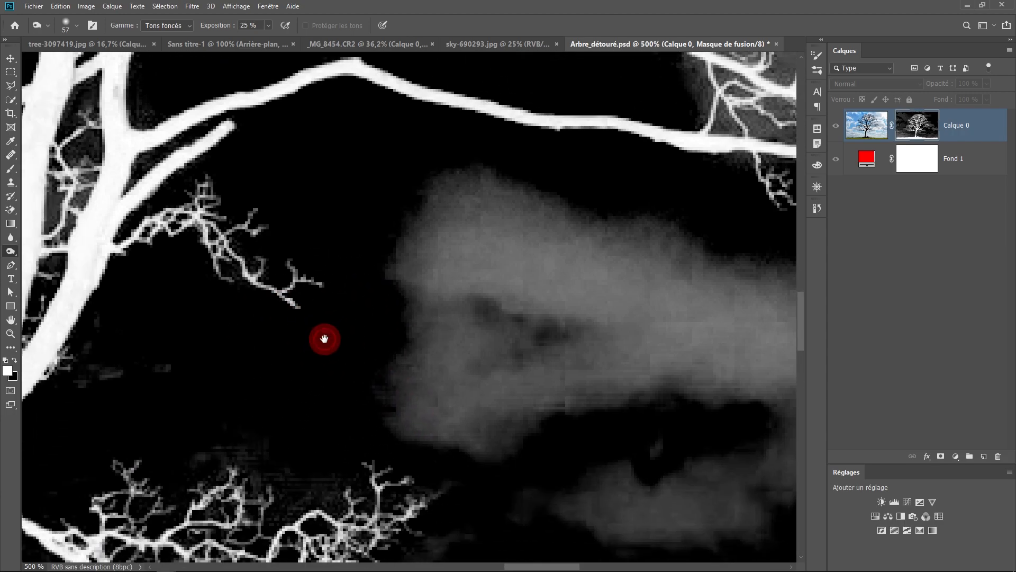
# Burn the grey cloud to black all around the tip of the long right-hand branches.
pyautogui.moveTo(332, 389); pyautogui.dragTo(451, 417)
pyautogui.moveTo(555, 430); pyautogui.dragTo(300, 381)
pyautogui.moveTo(579, 273); pyautogui.dragTo(319, 378)
pyautogui.moveTo(341, 306); pyautogui.dragTo(429, 321)
pyautogui.moveTo(420, 322)
pyautogui.mouseDown()
pyautogui.moveTo(534, 344)
pyautogui.moveTo(572, 331)
pyautogui.moveTo(589, 298)
pyautogui.moveTo(658, 229)
pyautogui.moveTo(604, 312)
pyautogui.moveTo(635, 300)
pyautogui.moveTo(568, 392)
pyautogui.moveTo(685, 245)
pyautogui.moveTo(651, 260)
pyautogui.moveTo(643, 197)
pyautogui.mouseUp()
pyautogui.moveTo(647, 251); pyautogui.dragTo(635, 400)
pyautogui.moveTo(582, 312)
pyautogui.mouseDown()
pyautogui.moveTo(493, 247)
pyautogui.moveTo(503, 205)
pyautogui.moveTo(450, 290)
pyautogui.mouseUp()
pyautogui.moveTo(402, 365)
pyautogui.mouseDown()
pyautogui.moveTo(437, 374)
pyautogui.moveTo(479, 356)
pyautogui.moveTo(513, 463)
pyautogui.mouseUp()
pyautogui.moveTo(479, 434); pyautogui.dragTo(565, 362)
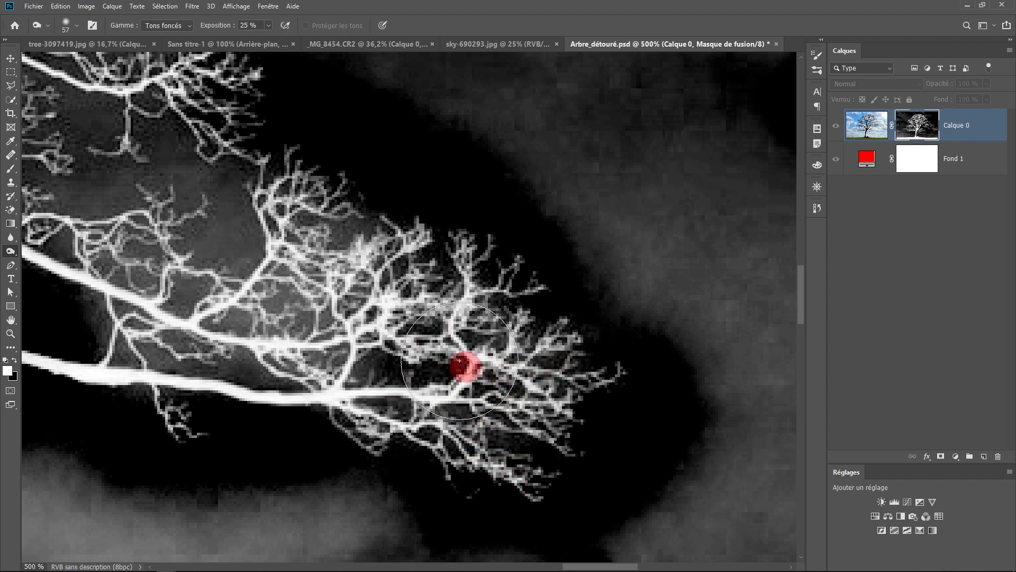
# Burn the grey haze between the fine twigs above the end of the long branches.
pyautogui.moveTo(334, 254)
pyautogui.mouseDown()
pyautogui.moveTo(228, 317)
pyautogui.moveTo(145, 323)
pyautogui.moveTo(241, 358)
pyautogui.moveTo(277, 387)
pyautogui.mouseUp()
pyautogui.moveTo(310, 315)
pyautogui.mouseDown()
pyautogui.moveTo(249, 287)
pyautogui.moveTo(164, 282)
pyautogui.moveTo(303, 277)
pyautogui.mouseUp()
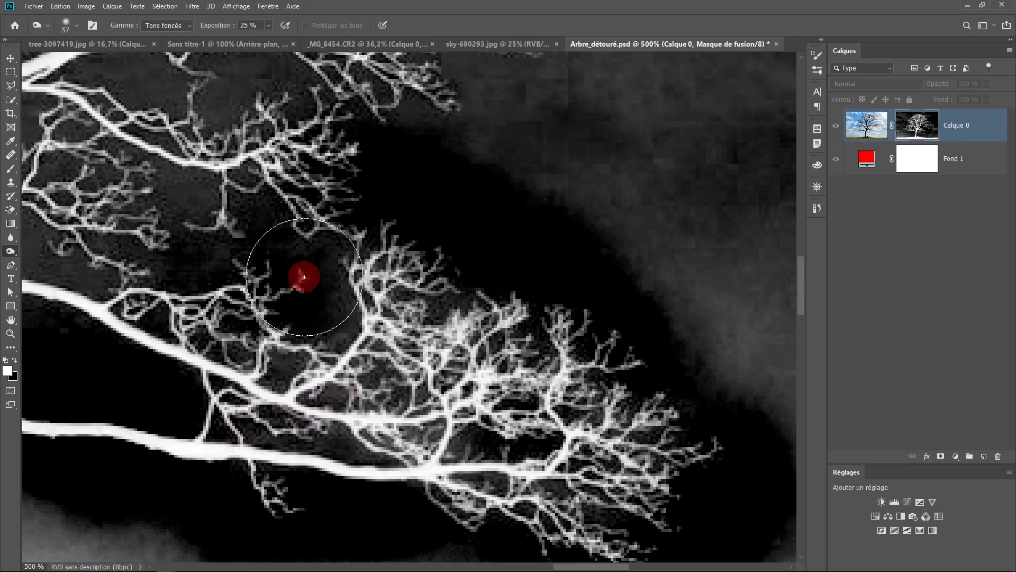
pyautogui.moveTo(417, 245)
pyautogui.mouseDown()
pyautogui.moveTo(531, 181)
pyautogui.moveTo(495, 198)
pyautogui.moveTo(464, 369)
pyautogui.mouseUp()
pyautogui.moveTo(487, 275)
pyautogui.mouseDown()
pyautogui.moveTo(449, 243)
pyautogui.moveTo(572, 188)
pyautogui.moveTo(580, 127)
pyautogui.moveTo(579, 277)
pyautogui.moveTo(433, 136)
pyautogui.mouseUp()
# Paint the large sky area to the right of the tree black on the mask with a 167 px Brush.
pyautogui.keyDown('alt'); pyautogui.click(576, 281); pyautogui.keyUp('alt')
pyautogui.keyDown('alt'); pyautogui.click(449, 218); pyautogui.keyUp('alt')
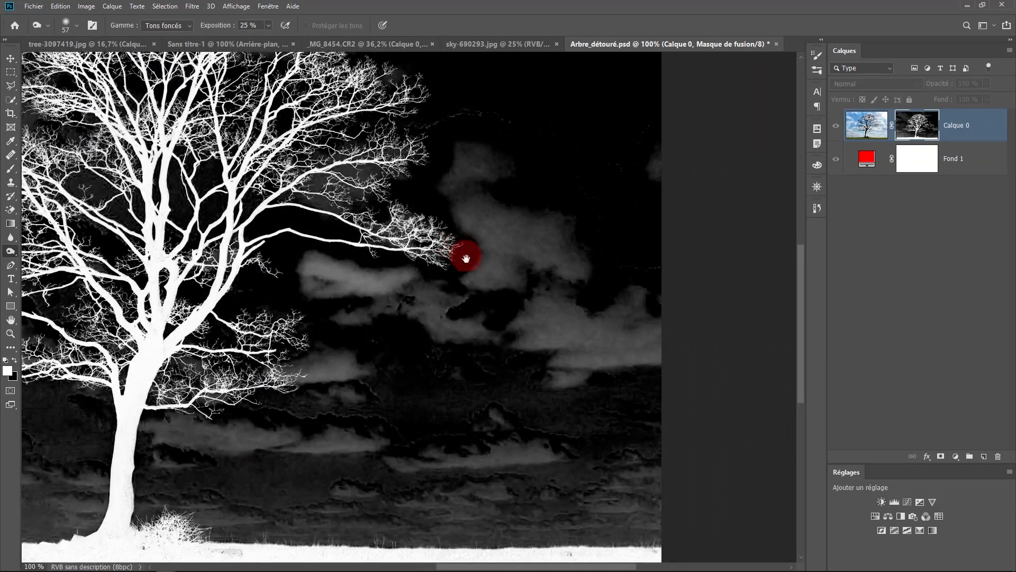
pyautogui.moveTo(594, 350)
pyautogui.mouseDown()
pyautogui.moveTo(611, 309)
pyautogui.moveTo(566, 289)
pyautogui.moveTo(653, 354)
pyautogui.mouseUp()
pyautogui.hotkey('ctrl', 'z')
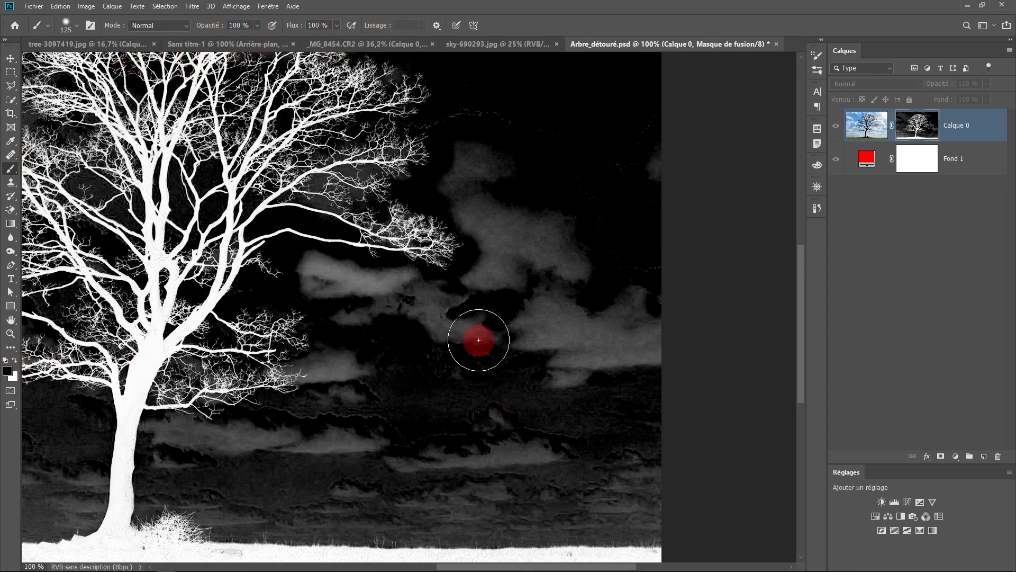
pyautogui.moveTo(517, 341)
pyautogui.mouseDown()
pyautogui.moveTo(611, 321)
pyautogui.moveTo(633, 284)
pyautogui.moveTo(555, 336)
pyautogui.moveTo(553, 238)
pyautogui.mouseUp()
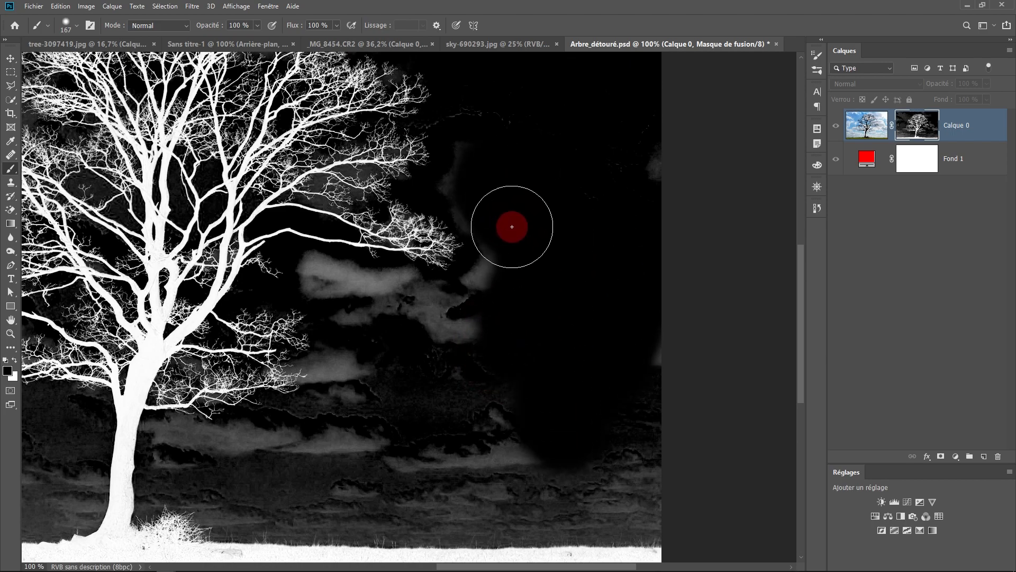
pyautogui.moveTo(453, 344)
pyautogui.mouseDown()
pyautogui.moveTo(531, 414)
pyautogui.moveTo(569, 430)
pyautogui.moveTo(491, 462)
pyautogui.mouseUp()
# Paint the mask's sky black close to the lower-right branches with an 83 px Brush.
pyautogui.keyDown('ctrl'); pyautogui.click(379, 323); pyautogui.keyUp('ctrl')
pyautogui.keyDown('ctrl'); pyautogui.click(379, 320); pyautogui.keyUp('ctrl')
pyautogui.keyDown('ctrl'); pyautogui.click(379, 320); pyautogui.keyUp('ctrl')
pyautogui.moveTo(375, 276); pyautogui.dragTo(281, 279)
pyautogui.moveTo(292, 258)
pyautogui.mouseDown()
pyautogui.moveTo(389, 346)
pyautogui.moveTo(373, 301)
pyautogui.mouseUp()
pyautogui.moveTo(249, 238)
pyautogui.mouseDown()
pyautogui.moveTo(222, 212)
pyautogui.moveTo(240, 200)
pyautogui.moveTo(292, 199)
pyautogui.moveTo(391, 249)
pyautogui.moveTo(537, 249)
pyautogui.moveTo(656, 297)
pyautogui.moveTo(286, 324)
pyautogui.mouseUp()
pyautogui.moveTo(405, 419)
pyautogui.mouseDown()
pyautogui.moveTo(466, 161)
pyautogui.moveTo(438, 309)
pyautogui.moveTo(404, 408)
pyautogui.moveTo(127, 403)
pyautogui.mouseUp()
pyautogui.moveTo(395, 316)
pyautogui.mouseDown()
pyautogui.moveTo(487, 282)
pyautogui.moveTo(485, 262)
pyautogui.moveTo(470, 259)
pyautogui.moveTo(434, 419)
pyautogui.moveTo(536, 451)
pyautogui.moveTo(504, 483)
pyautogui.moveTo(469, 474)
pyautogui.mouseUp()
pyautogui.moveTo(479, 443); pyautogui.dragTo(585, 344)
pyautogui.moveTo(500, 399)
pyautogui.mouseDown()
pyautogui.moveTo(440, 431)
pyautogui.moveTo(723, 463)
pyautogui.mouseUp()
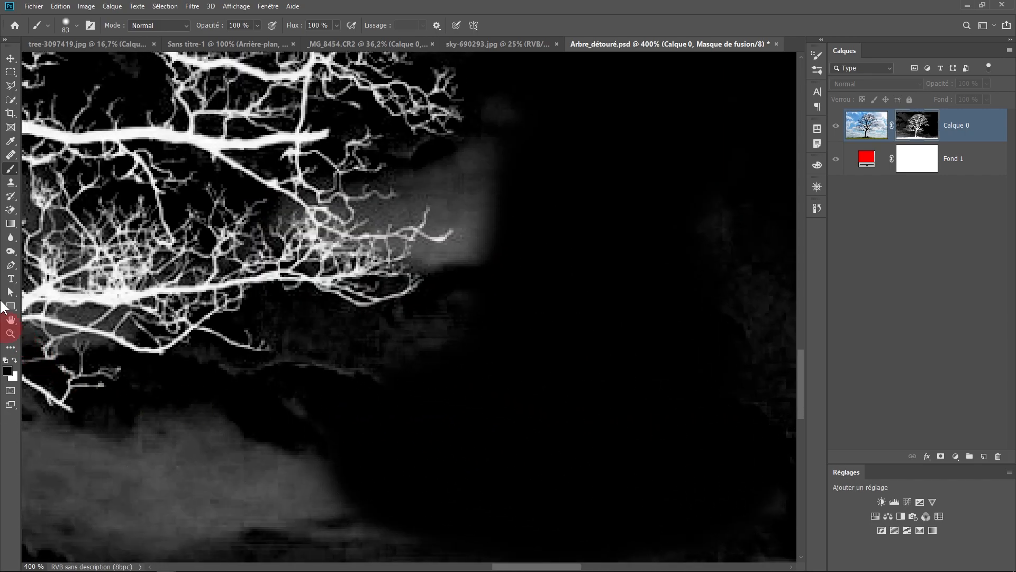
# Burn the remaining grey sky around and between the lower-right twigs with the Burn tool.
pyautogui.click(18, 260)
pyautogui.click(61, 262)
pyautogui.moveTo(441, 227)
pyautogui.mouseDown()
pyautogui.moveTo(367, 313)
pyautogui.moveTo(437, 295)
pyautogui.moveTo(580, 162)
pyautogui.mouseUp()
pyautogui.moveTo(365, 327)
pyautogui.mouseDown()
pyautogui.moveTo(256, 310)
pyautogui.moveTo(236, 288)
pyautogui.moveTo(471, 318)
pyautogui.mouseUp()
pyautogui.moveTo(471, 317); pyautogui.dragTo(673, 297)
pyautogui.moveTo(399, 347); pyautogui.dragTo(159, 96)
pyautogui.moveTo(391, 296)
pyautogui.mouseDown()
pyautogui.moveTo(325, 307)
pyautogui.moveTo(596, 281)
pyautogui.moveTo(116, 291)
pyautogui.moveTo(533, 136)
pyautogui.mouseUp()
# Burn the sky just above the grass to the left of the trunk, using a 207 px brush.
pyautogui.press('y')
pyautogui.click(11, 251)
pyautogui.moveTo(473, 186); pyautogui.dragTo(238, 195)
pyautogui.moveTo(159, 175); pyautogui.dragTo(323, 201)
pyautogui.moveTo(100, 193); pyautogui.dragTo(635, 202)
pyautogui.scroll(-2, 163, 268)
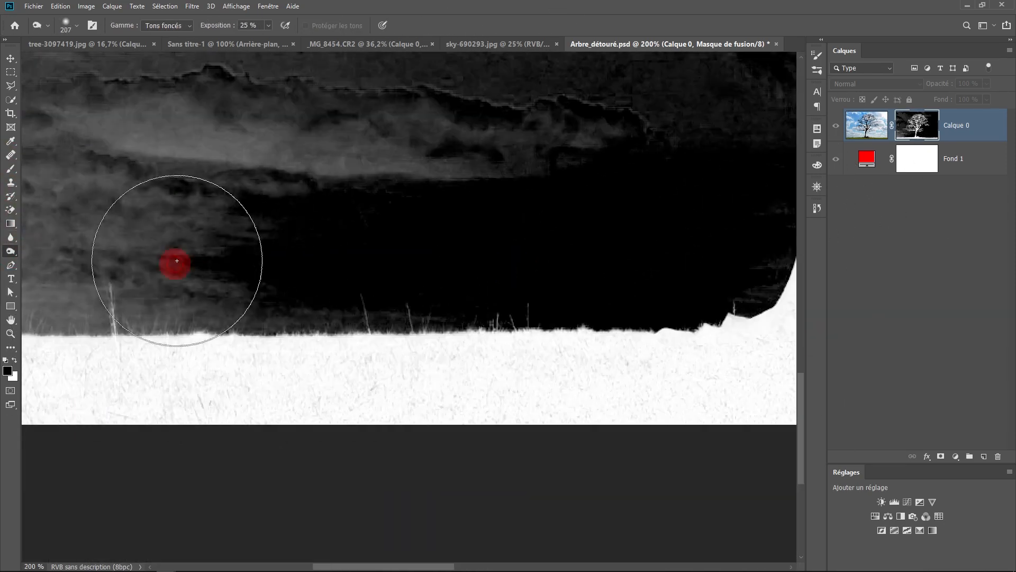
# Burn the rest of the grey sky along the horizon toward the image's left edge.
pyautogui.moveTo(163, 268); pyautogui.dragTo(365, 281)
pyautogui.moveTo(296, 275); pyautogui.dragTo(66, 292)
pyautogui.moveTo(484, 172)
pyautogui.mouseDown()
pyautogui.moveTo(228, 324)
pyautogui.moveTo(389, 333)
pyautogui.mouseUp()
pyautogui.scroll(1, 476, 158)
pyautogui.moveTo(299, 270); pyautogui.dragTo(151, 288)
# Burn the grey sky around the tree's left-hand branches and up toward the crown.
pyautogui.moveTo(208, 131)
pyautogui.mouseDown()
pyautogui.moveTo(247, 302)
pyautogui.moveTo(383, 471)
pyautogui.mouseUp()
pyautogui.moveTo(254, 254); pyautogui.dragTo(497, 272)
pyautogui.moveTo(423, 159); pyautogui.dragTo(297, 403)
pyautogui.moveTo(211, 265); pyautogui.dragTo(380, 301)
pyautogui.moveTo(381, 502); pyautogui.dragTo(343, 283)
pyautogui.scroll(-2, 342, 284)
pyautogui.moveTo(339, 323); pyautogui.dragTo(572, 312)
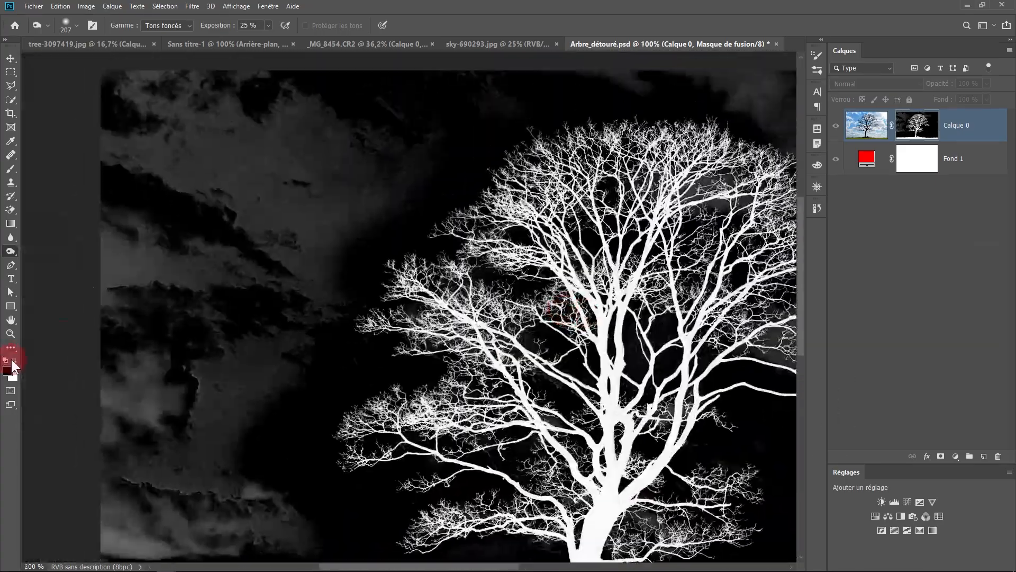
# Paint the large sky areas left of and above the tree black on the mask with a 217 px Brush.
pyautogui.moveTo(219, 219)
pyautogui.mouseDown()
pyautogui.moveTo(191, 480)
pyautogui.moveTo(265, 524)
pyautogui.mouseUp()
pyautogui.moveTo(767, 329); pyautogui.dragTo(420, 436)
pyautogui.moveTo(476, 297); pyautogui.dragTo(222, 227)
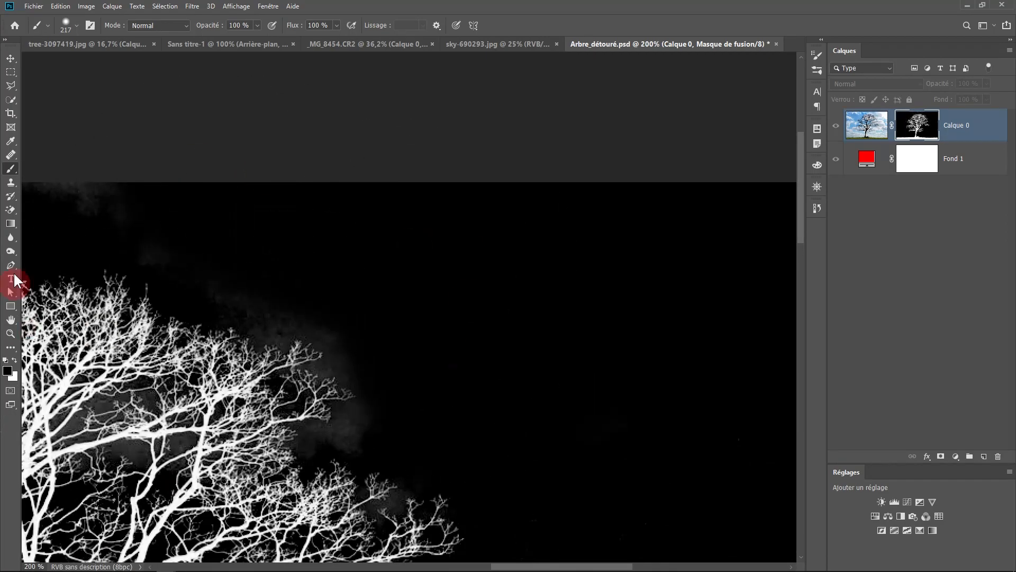
# Burn the remaining grey haze around and among the crown's outer twigs to black.
pyautogui.click(11, 251)
pyautogui.scroll(1, 349, 402)
pyautogui.moveTo(349, 402); pyautogui.dragTo(524, 233)
pyautogui.moveTo(396, 278); pyautogui.dragTo(323, 333)
pyautogui.moveTo(299, 388)
pyautogui.mouseDown()
pyautogui.moveTo(524, 220)
pyautogui.moveTo(552, 181)
pyautogui.mouseUp()
pyautogui.moveTo(122, 395); pyautogui.dragTo(413, 513)
pyautogui.moveTo(364, 388); pyautogui.dragTo(465, 97)
pyautogui.moveTo(453, 249); pyautogui.dragTo(621, 95)
pyautogui.moveTo(274, 184); pyautogui.dragTo(513, 197)
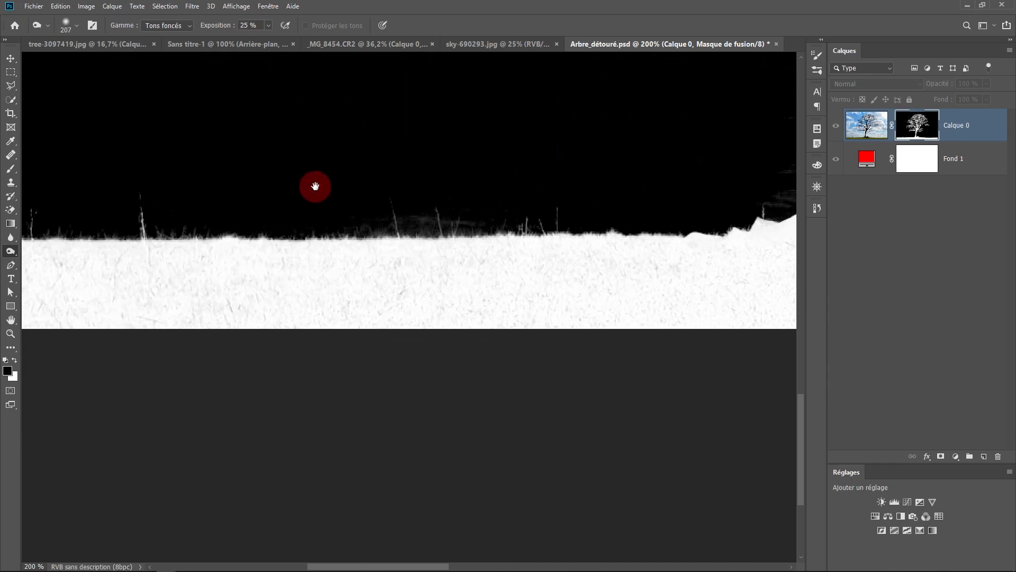
# Burn the grey haze along the grass edge at the left end of the horizon.
pyautogui.moveTo(316, 187); pyautogui.dragTo(655, 190)
pyautogui.keyDown('ctrl'); pyautogui.click(596, 188); pyautogui.keyUp('ctrl')
pyautogui.moveTo(399, 263); pyautogui.dragTo(386, 258)
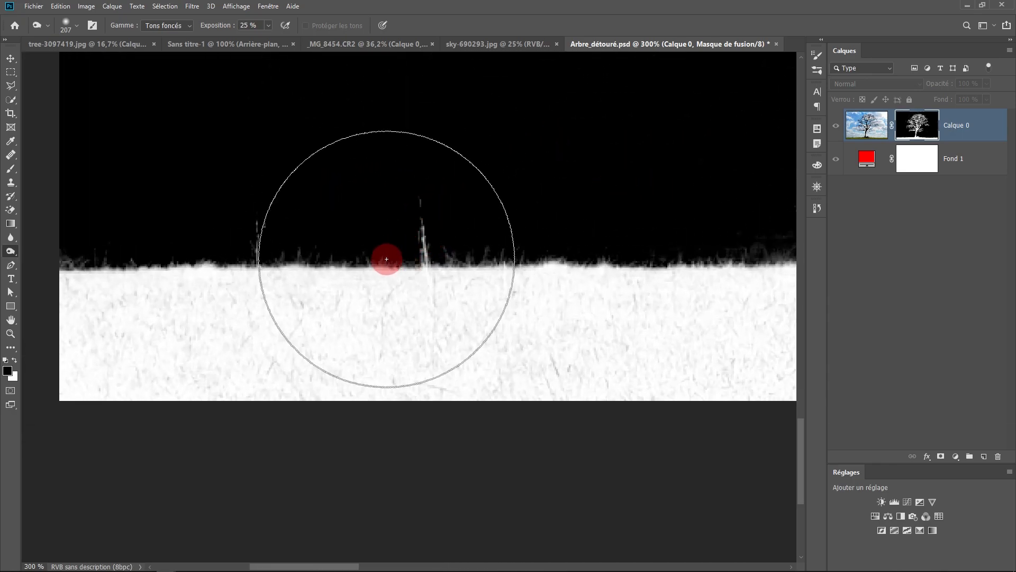
pyautogui.keyDown('ctrl'); pyautogui.click(370, 258); pyautogui.keyUp('ctrl')
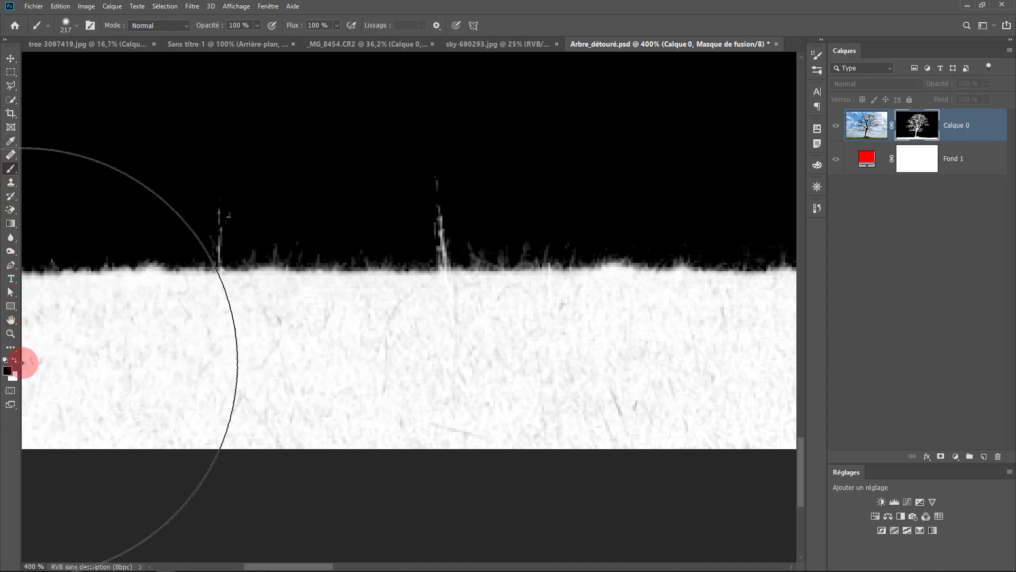
# Try to paint the grass strip white on the mask with an 81 px Brush in Normal mode.
pyautogui.moveTo(236, 308); pyautogui.dragTo(82, 342)
pyautogui.moveTo(173, 372); pyautogui.dragTo(189, 388)
pyautogui.moveTo(188, 388); pyautogui.dragTo(309, 333)
pyautogui.moveTo(254, 351)
pyautogui.mouseDown()
pyautogui.moveTo(206, 359)
pyautogui.moveTo(122, 315)
pyautogui.moveTo(531, 324)
pyautogui.moveTo(469, 188)
pyautogui.moveTo(397, 372)
pyautogui.mouseUp()
pyautogui.hotkey('ctrl', 'z')
pyautogui.moveTo(447, 345)
pyautogui.mouseDown()
pyautogui.moveTo(424, 311)
pyautogui.moveTo(182, 313)
pyautogui.moveTo(430, 345)
pyautogui.moveTo(692, 310)
pyautogui.moveTo(390, 332)
pyautogui.mouseUp()
pyautogui.hotkey('ctrl', 'z')
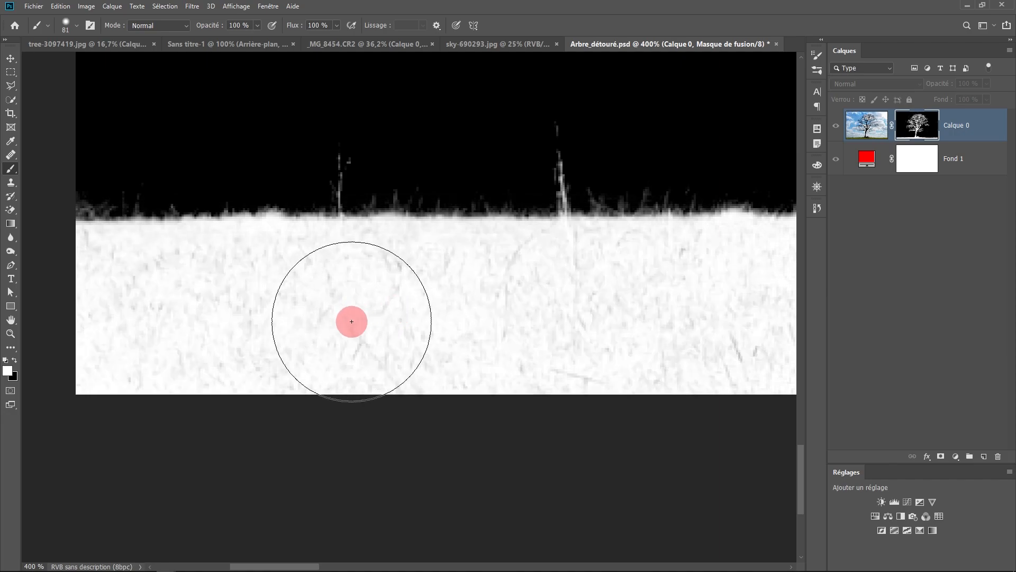
# Set the Brush blend mode to Incrustation and paint white over the grey texture at the left end of the grass.
pyautogui.moveTo(358, 308); pyautogui.dragTo(348, 315)
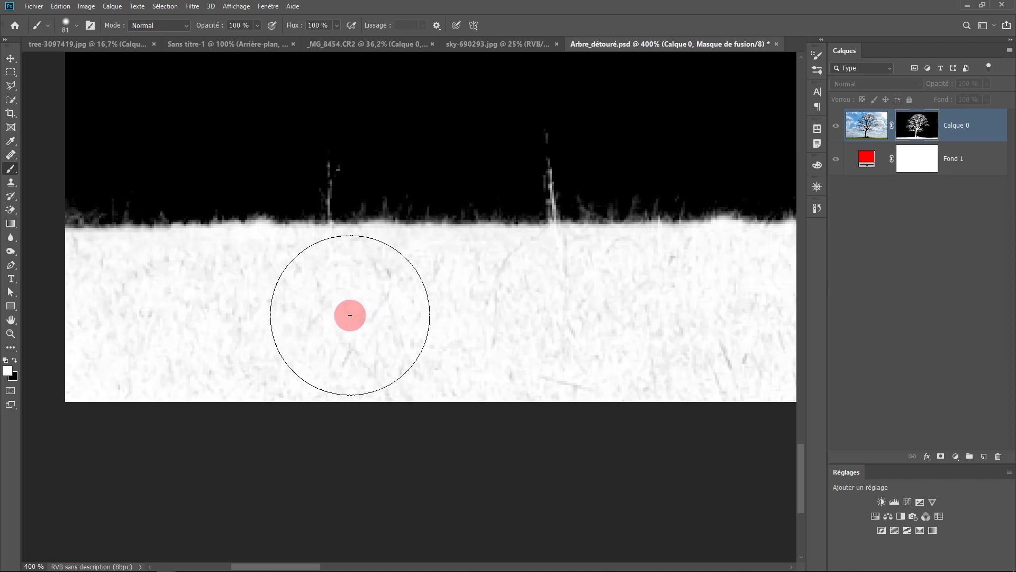
pyautogui.click(152, 31)
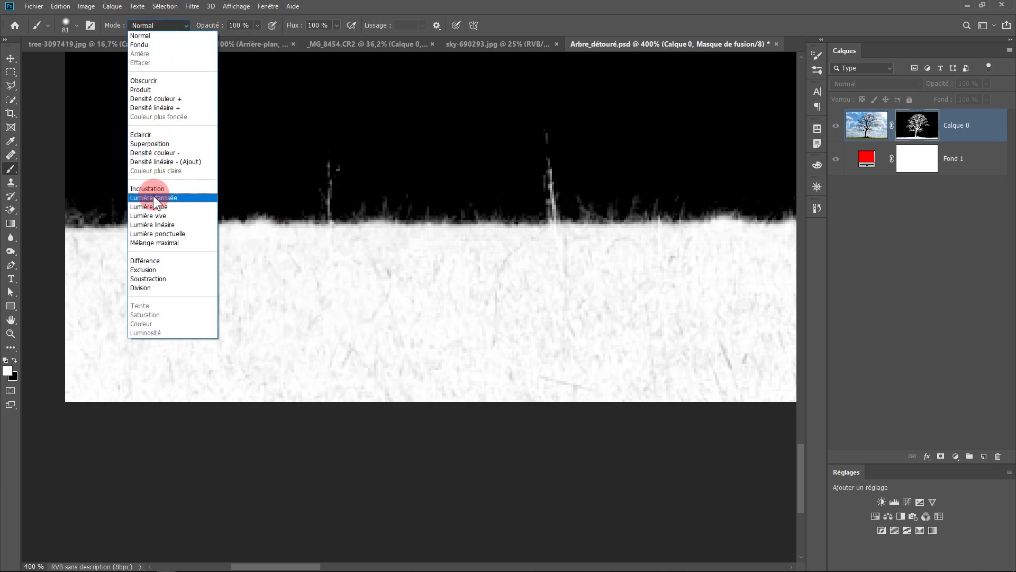
pyautogui.click(148, 189)
pyautogui.moveTo(189, 347)
pyautogui.mouseDown()
pyautogui.moveTo(213, 166)
pyautogui.moveTo(298, 305)
pyautogui.moveTo(485, 402)
pyautogui.moveTo(572, 210)
pyautogui.moveTo(108, 308)
pyautogui.mouseUp()
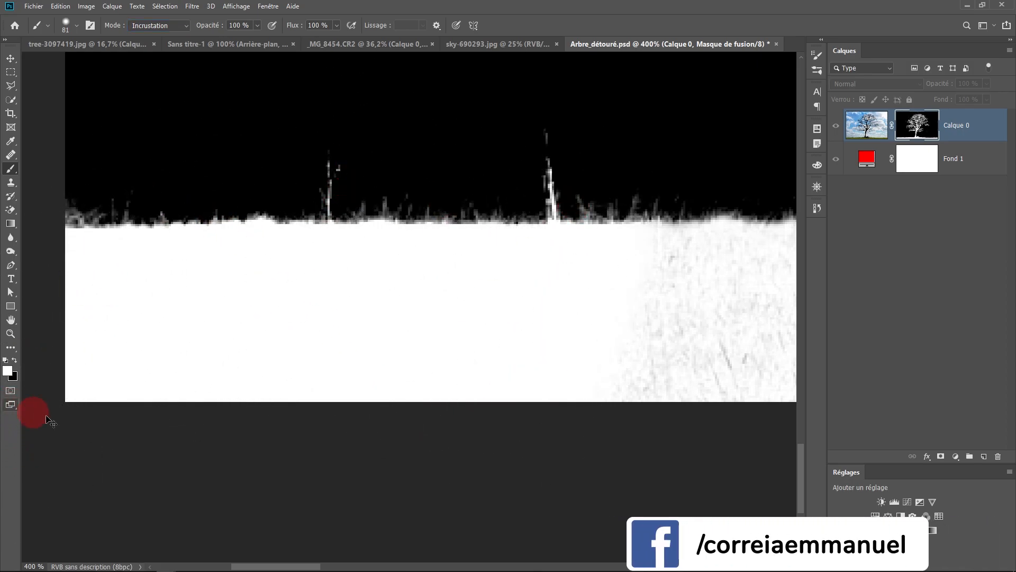
pyautogui.hotkey('ctrl', 'z')
pyautogui.moveTo(83, 386)
pyautogui.mouseDown()
pyautogui.moveTo(279, 322)
pyautogui.moveTo(601, 311)
pyautogui.moveTo(489, 306)
pyautogui.mouseUp()
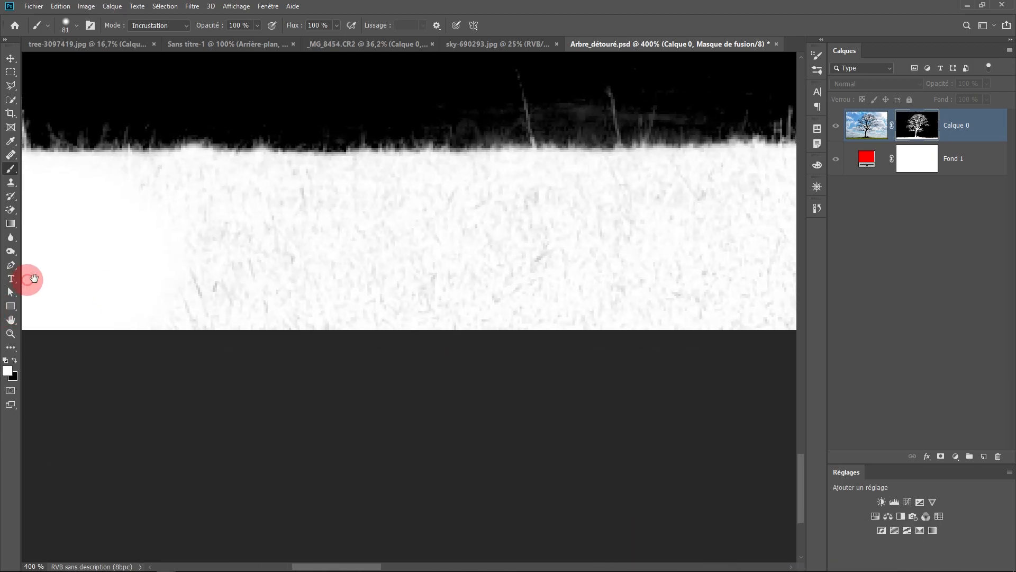
pyautogui.moveTo(27, 281)
pyautogui.mouseDown()
pyautogui.moveTo(379, 268)
pyautogui.moveTo(145, 245)
pyautogui.mouseUp()
# Continue whitening the grass texture rightward along the horizon with the Incrustation Brush, enlarged to 93 px.
pyautogui.rightClick(421, 263)
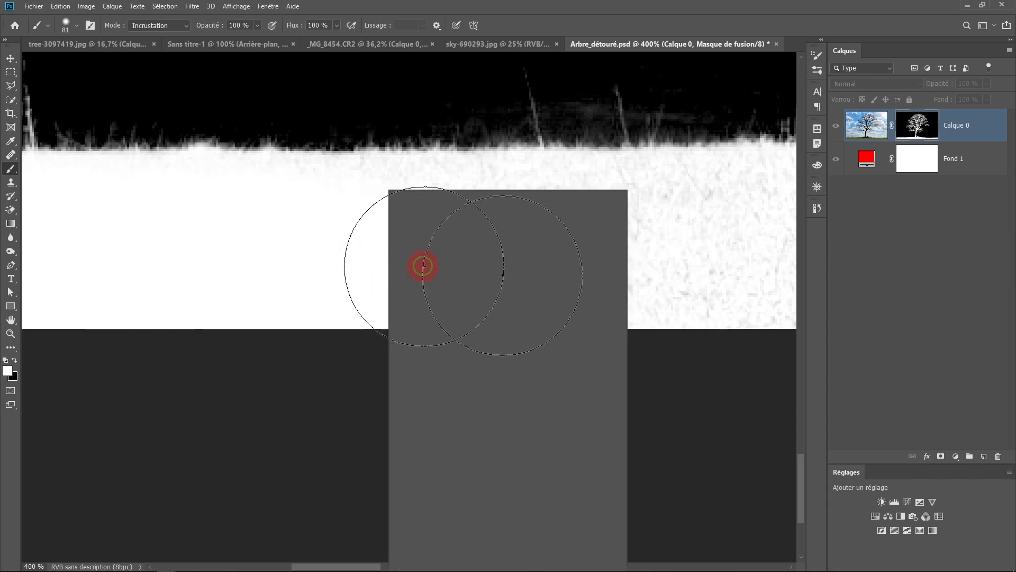
pyautogui.click(366, 2)
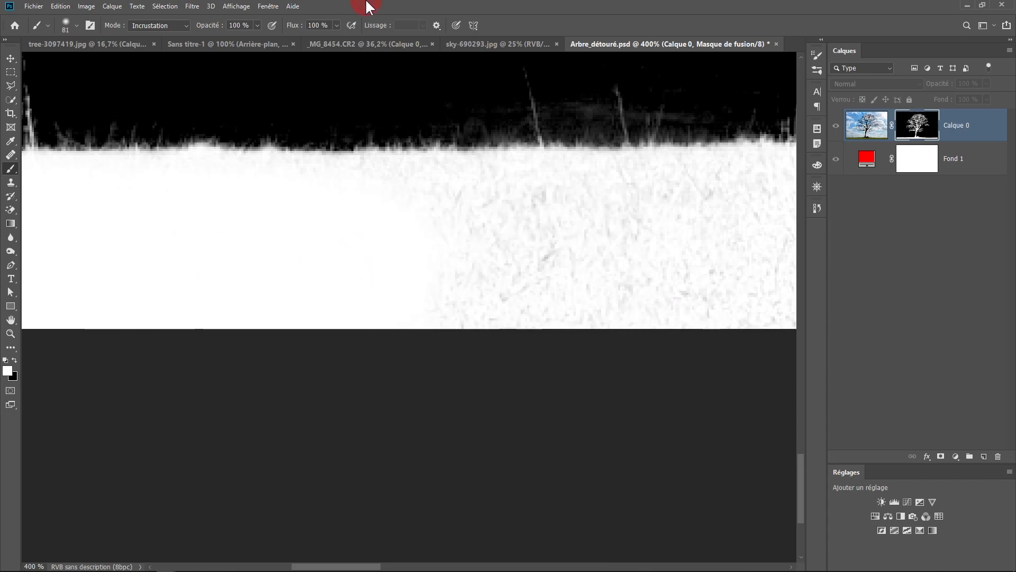
pyautogui.moveTo(297, 264); pyautogui.dragTo(313, 286)
pyautogui.moveTo(458, 280)
pyautogui.mouseDown()
pyautogui.moveTo(410, 262)
pyautogui.moveTo(284, 249)
pyautogui.moveTo(249, 229)
pyautogui.moveTo(528, 261)
pyautogui.moveTo(608, 255)
pyautogui.moveTo(227, 287)
pyautogui.mouseUp()
pyautogui.moveTo(339, 288); pyautogui.dragTo(370, 295)
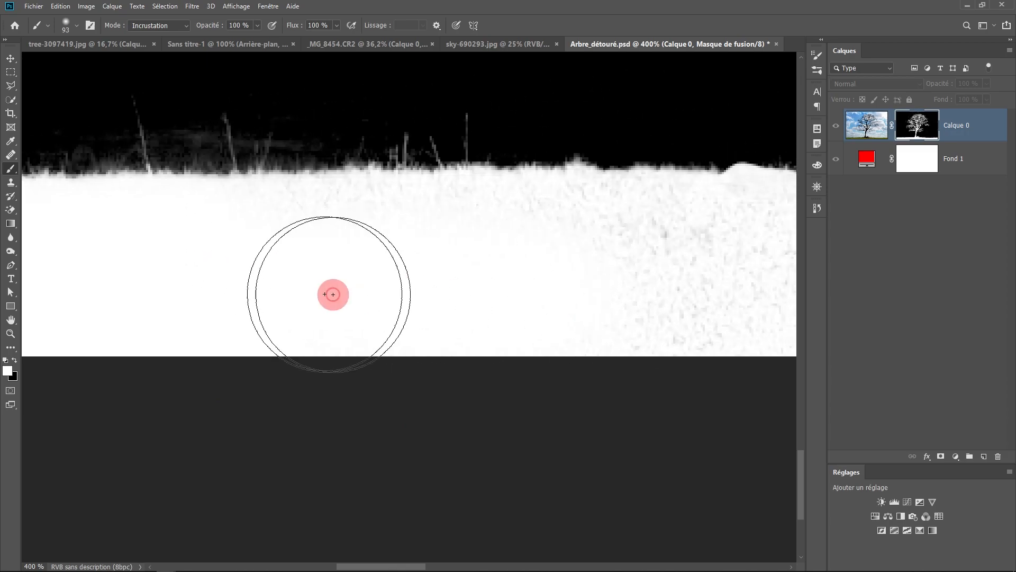
pyautogui.moveTo(237, 275)
pyautogui.mouseDown()
pyautogui.moveTo(415, 252)
pyautogui.moveTo(404, 274)
pyautogui.mouseUp()
pyautogui.moveTo(627, 270); pyautogui.dragTo(236, 300)
# Whiten the remaining grass strip on the mask out to the image's right end.
pyautogui.hotkey('ctrl', '-')
pyautogui.hotkey('ctrl', '-')
pyautogui.moveTo(566, 334); pyautogui.dragTo(333, 376)
pyautogui.moveTo(551, 356); pyautogui.dragTo(228, 378)
pyautogui.moveTo(609, 373); pyautogui.dragTo(249, 387)
pyautogui.moveTo(630, 389); pyautogui.dragTo(243, 369)
pyautogui.moveTo(243, 381); pyautogui.dragTo(501, 395)
pyautogui.press('q')
pyautogui.click(10, 390)
pyautogui.moveTo(198, 392); pyautogui.dragTo(529, 405)
# Paint the tree trunk pure white, from its base up to the main fork, with a 33 px Brush in Incrustation mode.
pyautogui.hotkey('ctrl', '+')
pyautogui.hotkey('ctrl', '+')
pyautogui.hotkey('ctrl', '+')
pyautogui.moveTo(357, 417); pyautogui.dragTo(389, 311)
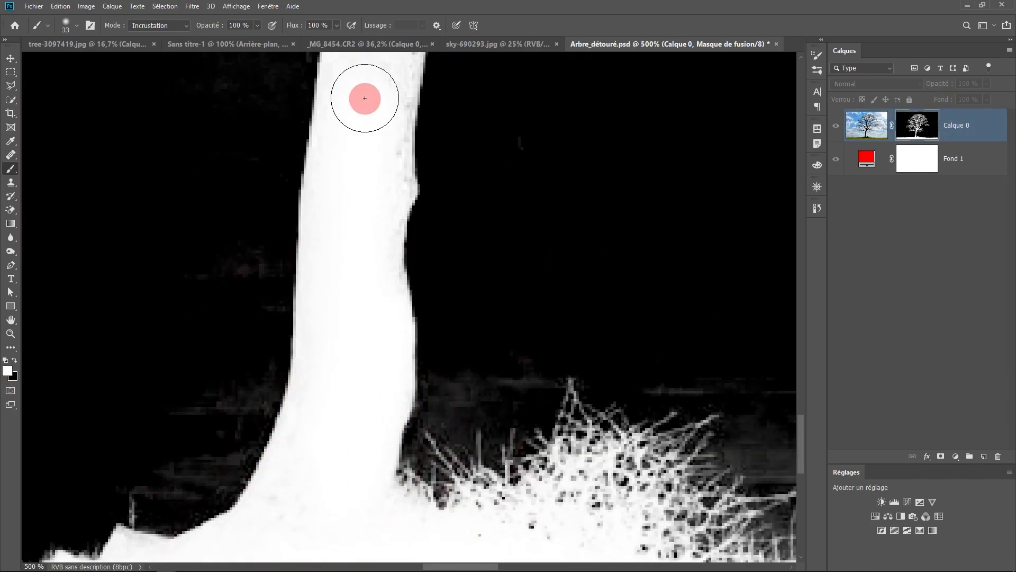
pyautogui.moveTo(352, 169); pyautogui.dragTo(368, 433)
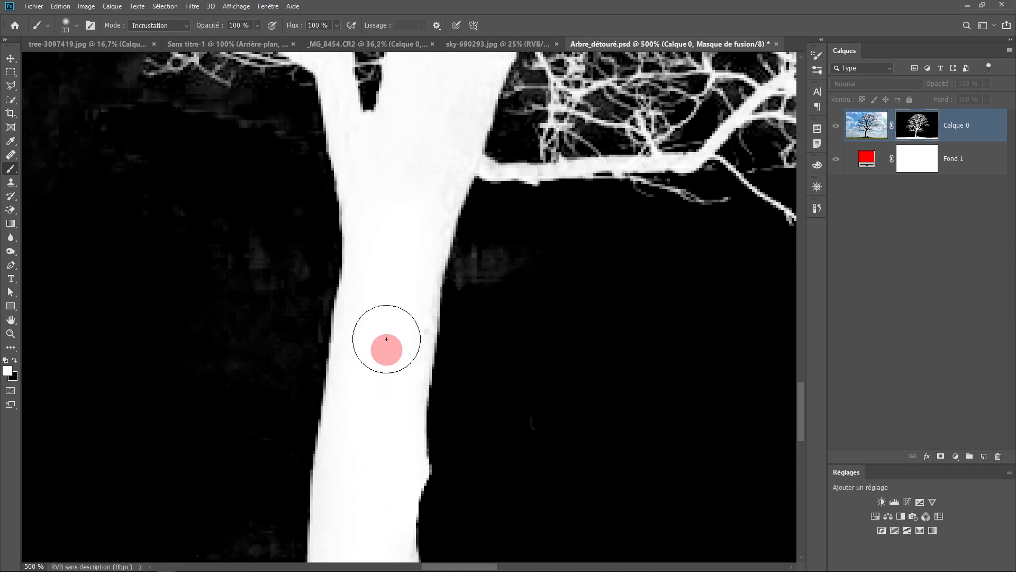
pyautogui.moveTo(452, 50); pyautogui.dragTo(386, 302)
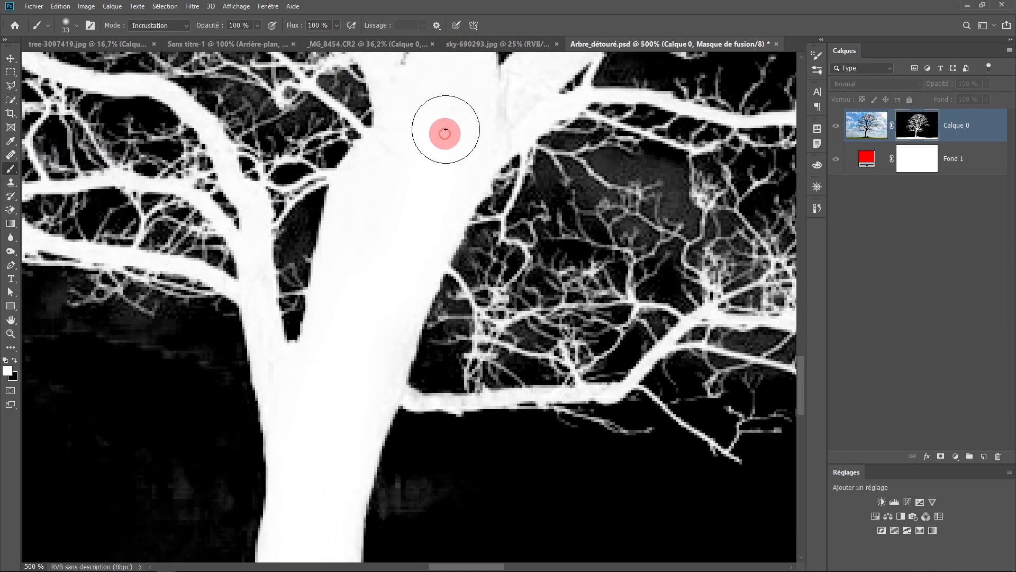
# Reduce the Brush to 27 px and 53 % opacity, and whiten the lowest branch right of the trunk.
pyautogui.moveTo(407, 399); pyautogui.dragTo(672, 347)
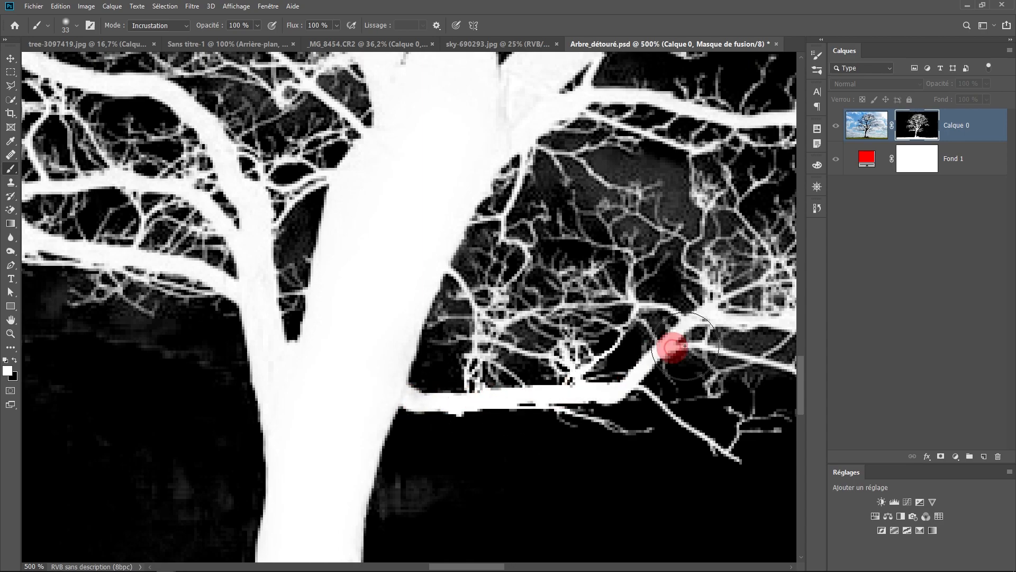
pyautogui.hotkey('ctrl', 'z')
pyautogui.moveTo(518, 373); pyautogui.dragTo(509, 375)
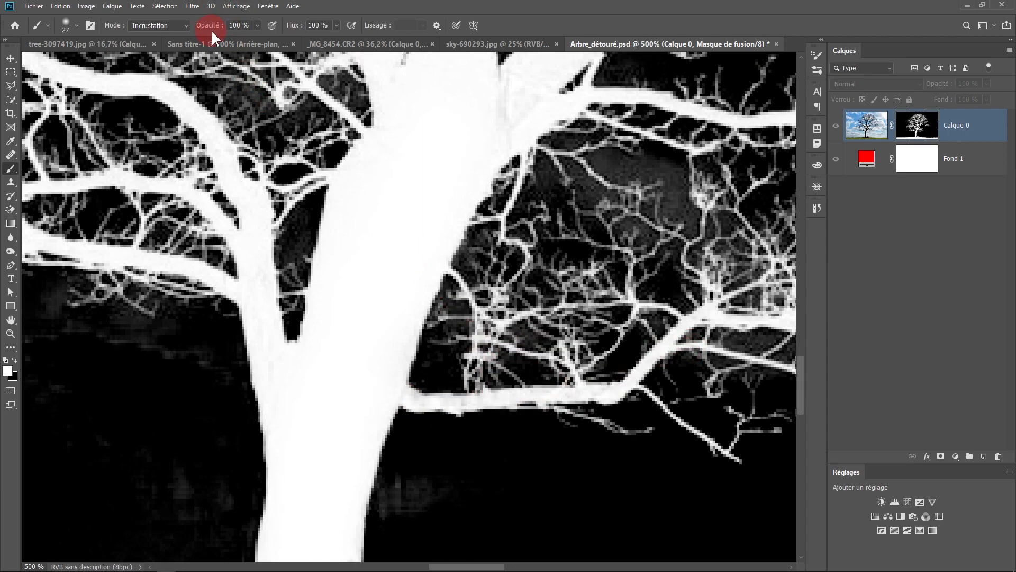
pyautogui.moveTo(204, 31); pyautogui.dragTo(199, 37)
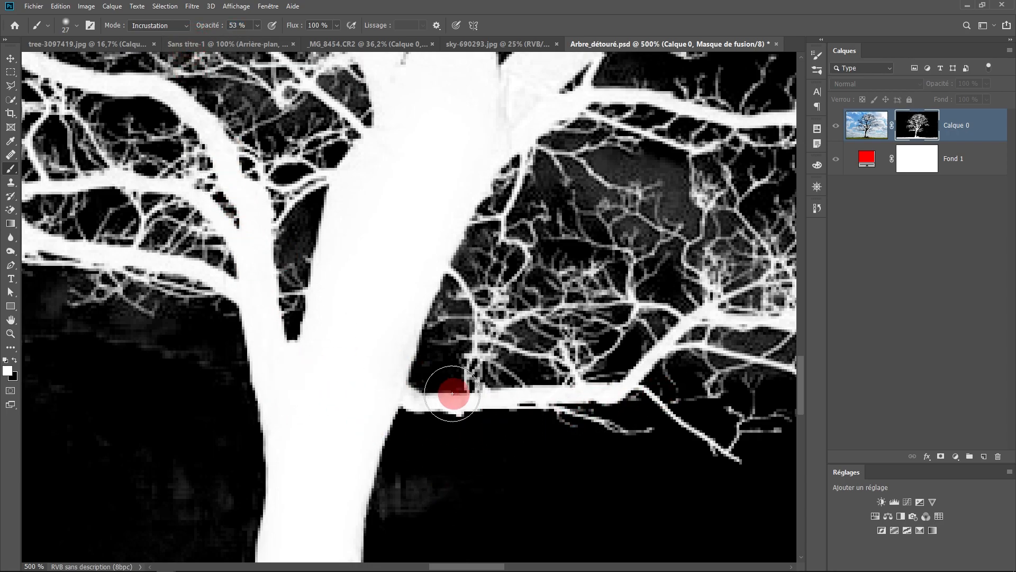
pyautogui.moveTo(474, 287); pyautogui.dragTo(301, 406)
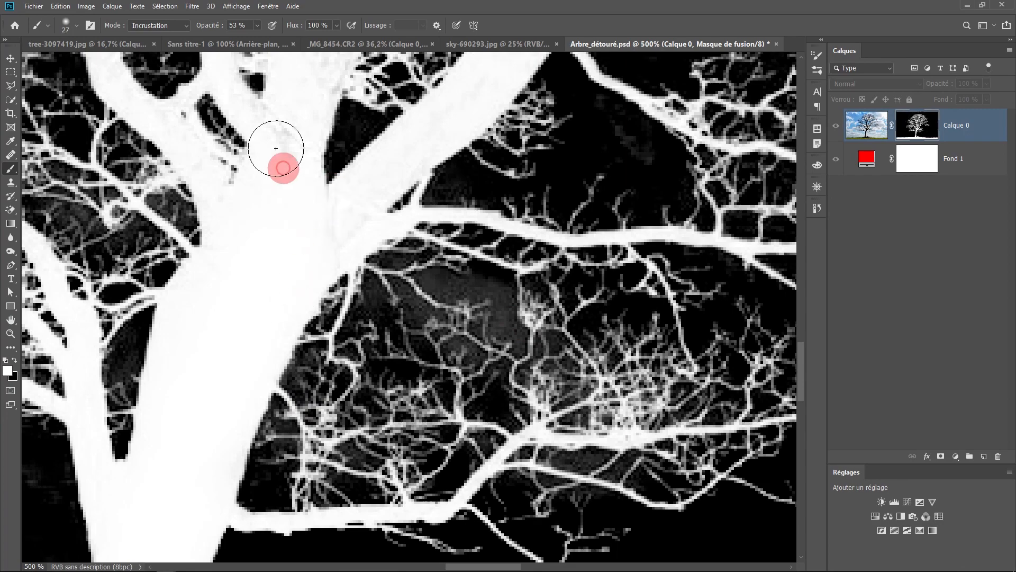
# Whiten the upper trunk and the thick limbs rising from its fork with the 53 % opacity Brush.
pyautogui.moveTo(272, 253); pyautogui.dragTo(267, 366)
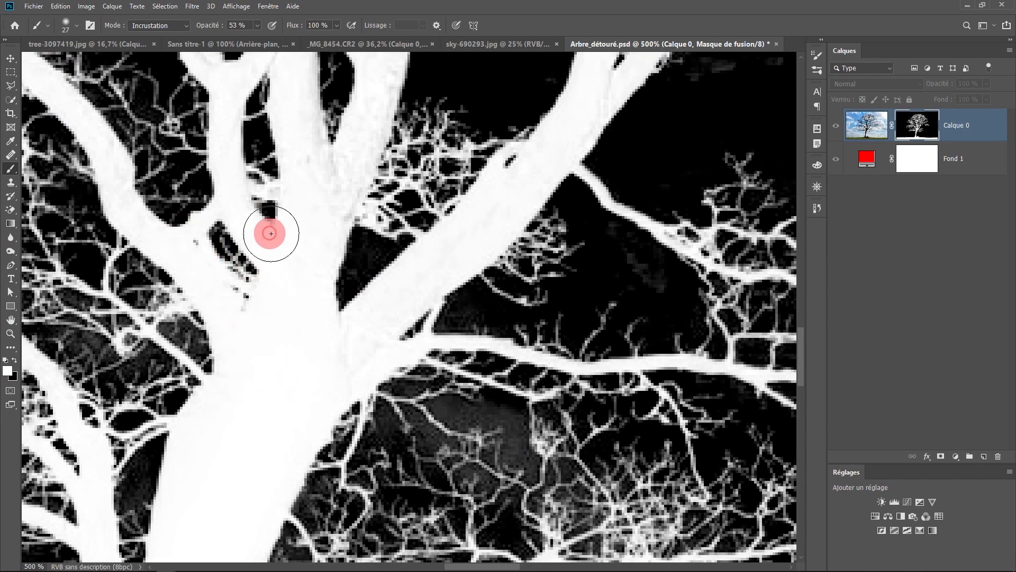
pyautogui.moveTo(321, 281); pyautogui.dragTo(342, 379)
pyautogui.moveTo(330, 339); pyautogui.dragTo(317, 176)
pyautogui.moveTo(312, 85)
pyautogui.mouseDown()
pyautogui.moveTo(318, 173)
pyautogui.moveTo(368, 273)
pyautogui.mouseUp()
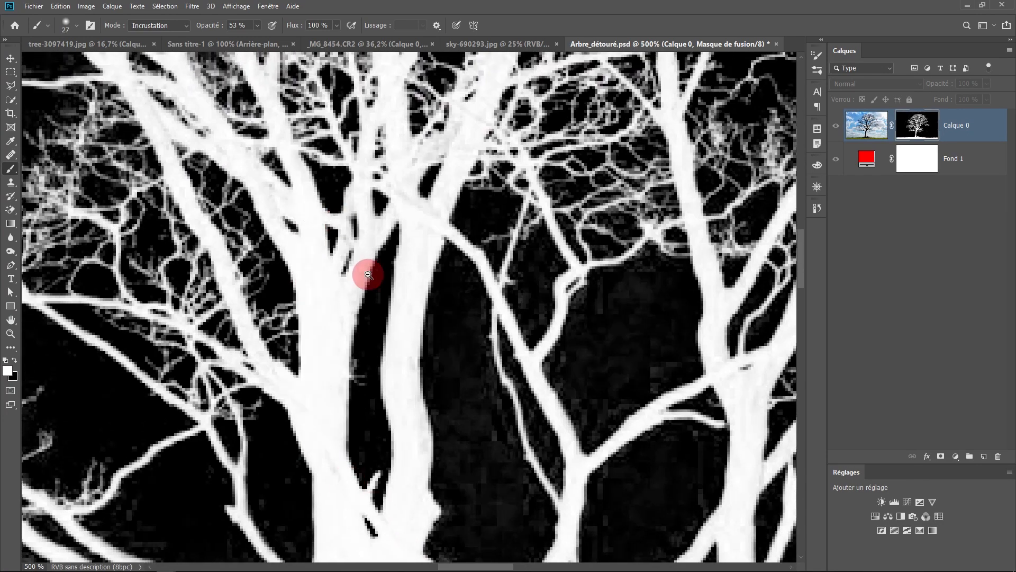
# Burn the grey haze above the grass right of the bush, using Tons foncés at 25 % exposure.
pyautogui.scroll(-2, 368, 274)
pyautogui.moveTo(296, 384); pyautogui.dragTo(529, 167)
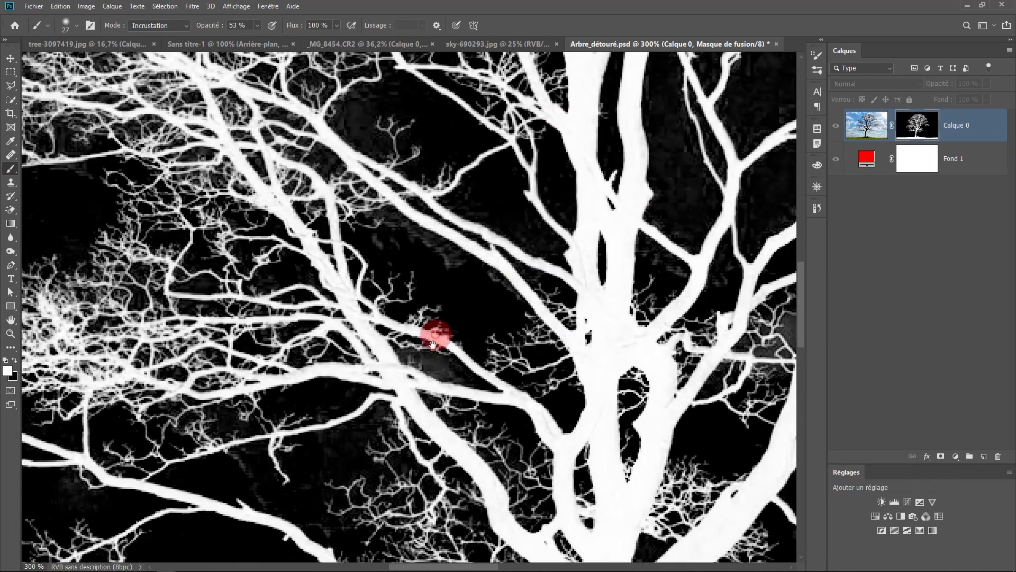
pyautogui.moveTo(277, 287); pyautogui.dragTo(233, 132)
pyautogui.moveTo(336, 284); pyautogui.dragTo(244, 143)
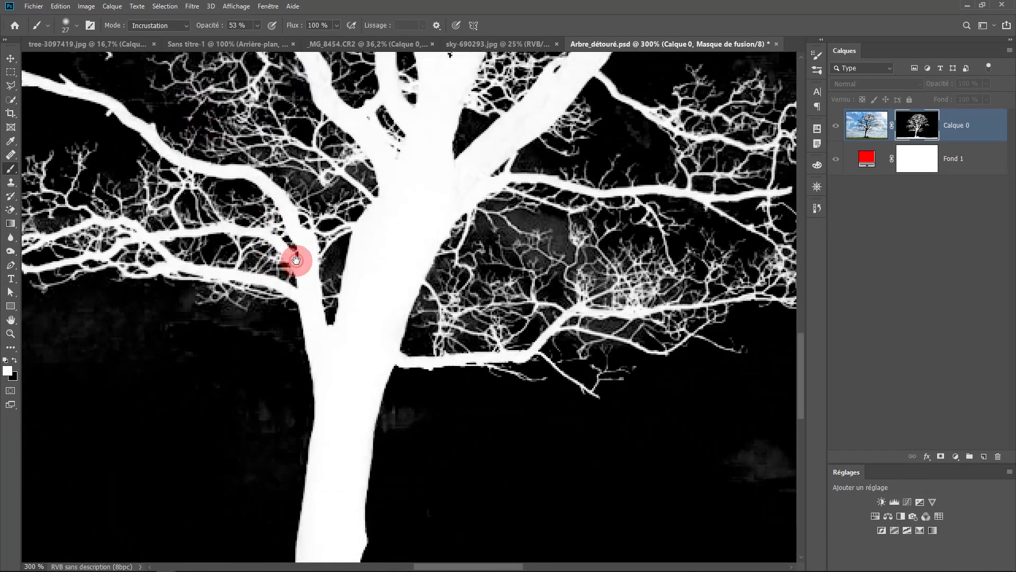
pyautogui.moveTo(297, 261); pyautogui.dragTo(212, 85)
pyautogui.moveTo(210, 222)
pyautogui.mouseDown()
pyautogui.moveTo(334, 220)
pyautogui.moveTo(223, 228)
pyautogui.mouseUp()
pyautogui.moveTo(365, 270); pyautogui.dragTo(45, 334)
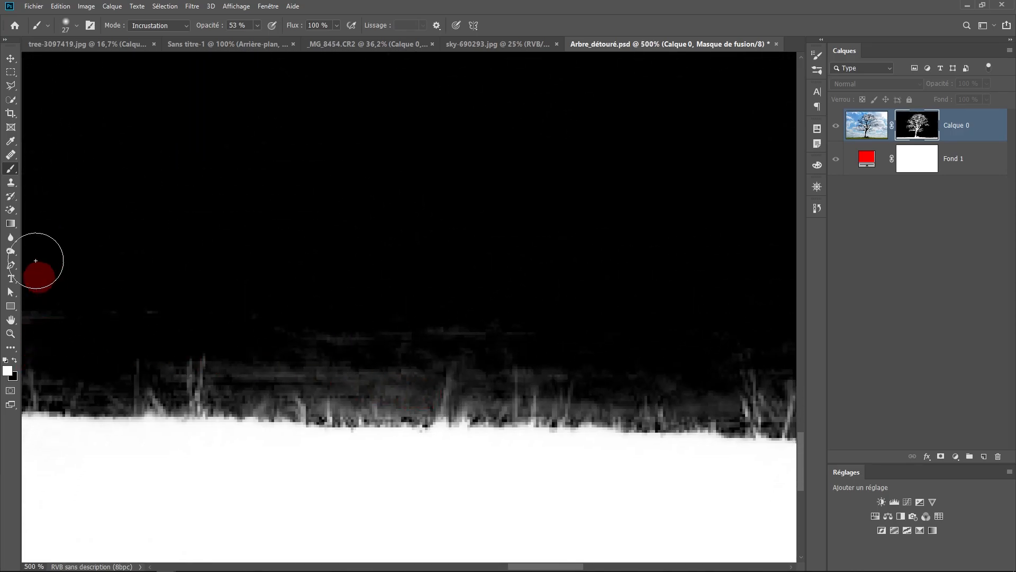
pyautogui.click(59, 261)
pyautogui.moveTo(460, 288); pyautogui.dragTo(297, 303)
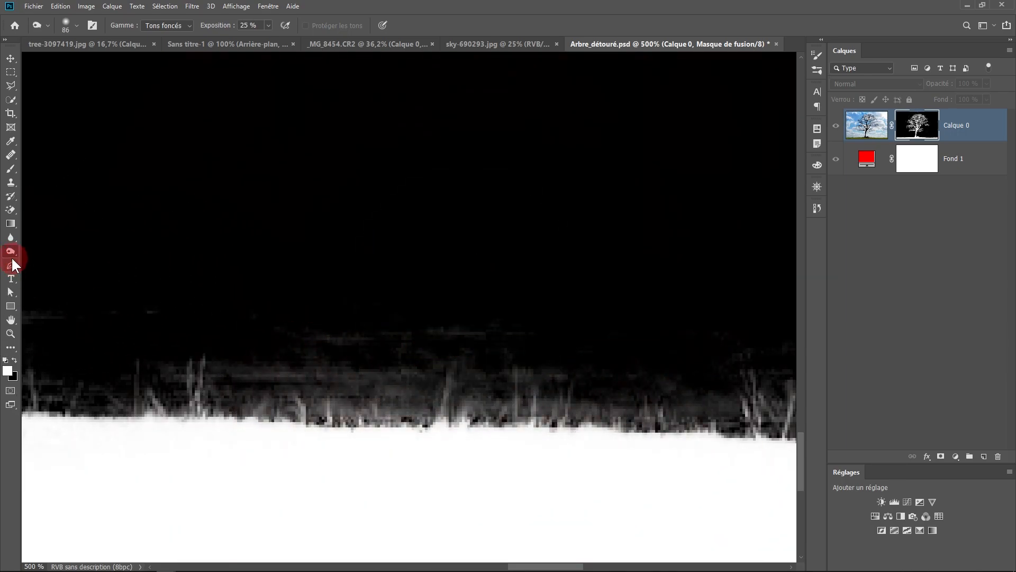
pyautogui.moveTo(365, 324)
pyautogui.mouseDown()
pyautogui.moveTo(550, 318)
pyautogui.moveTo(271, 317)
pyautogui.mouseUp()
pyautogui.moveTo(476, 326)
pyautogui.mouseDown()
pyautogui.moveTo(362, 324)
pyautogui.moveTo(642, 274)
pyautogui.moveTo(749, 319)
pyautogui.mouseUp()
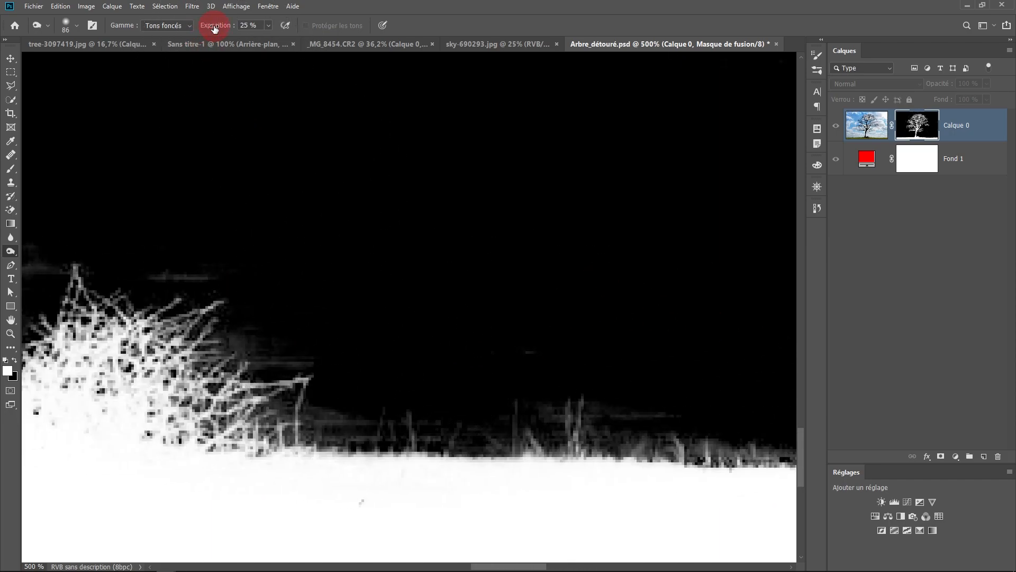
# Lower the Burn exposure to 12 % and darken the haze around the bush beside the trunk.
pyautogui.moveTo(322, 335); pyautogui.dragTo(607, 335)
pyautogui.moveTo(360, 266); pyautogui.dragTo(323, 269)
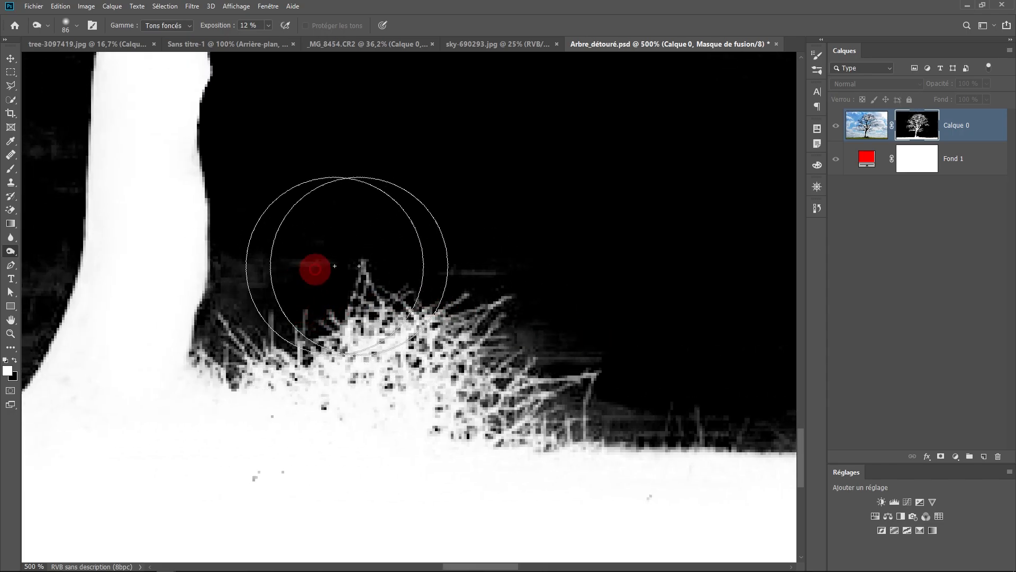
pyautogui.moveTo(529, 270); pyautogui.dragTo(132, 237)
# Leave the mask view and examine the cut-out tree's branches and edges against the red fill.
pyautogui.keyDown('alt'); pyautogui.click(500, 308); pyautogui.keyUp('alt')
pyautogui.keyDown('alt'); pyautogui.click(549, 337); pyautogui.keyUp('alt')
pyautogui.keyDown('alt'); pyautogui.click(549, 338); pyautogui.keyUp('alt')
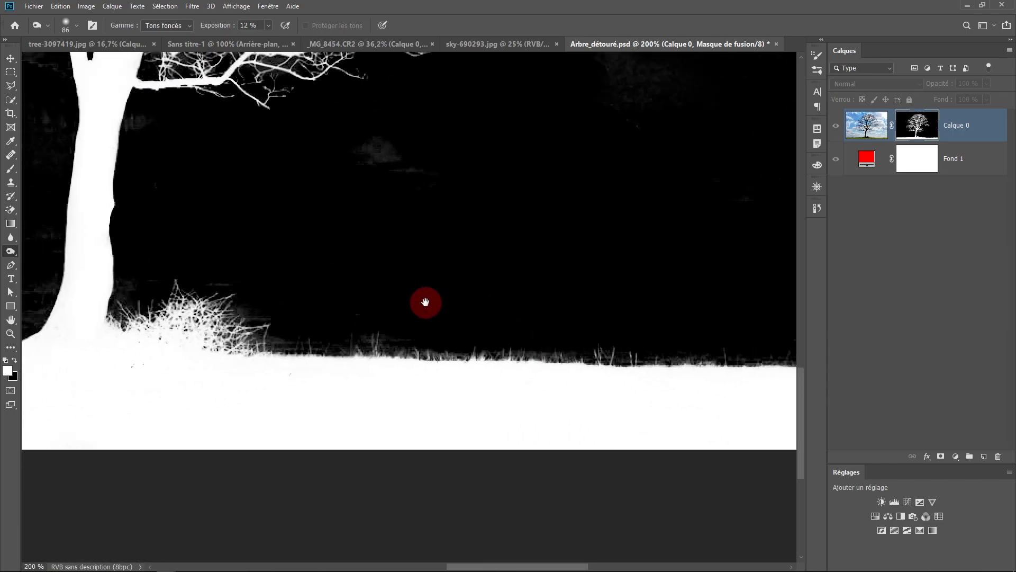
pyautogui.keyDown('alt'); pyautogui.click(424, 302); pyautogui.keyUp('alt')
pyautogui.moveTo(332, 264); pyautogui.dragTo(398, 423)
pyautogui.keyDown('alt'); pyautogui.click(710, 295); pyautogui.keyUp('alt')
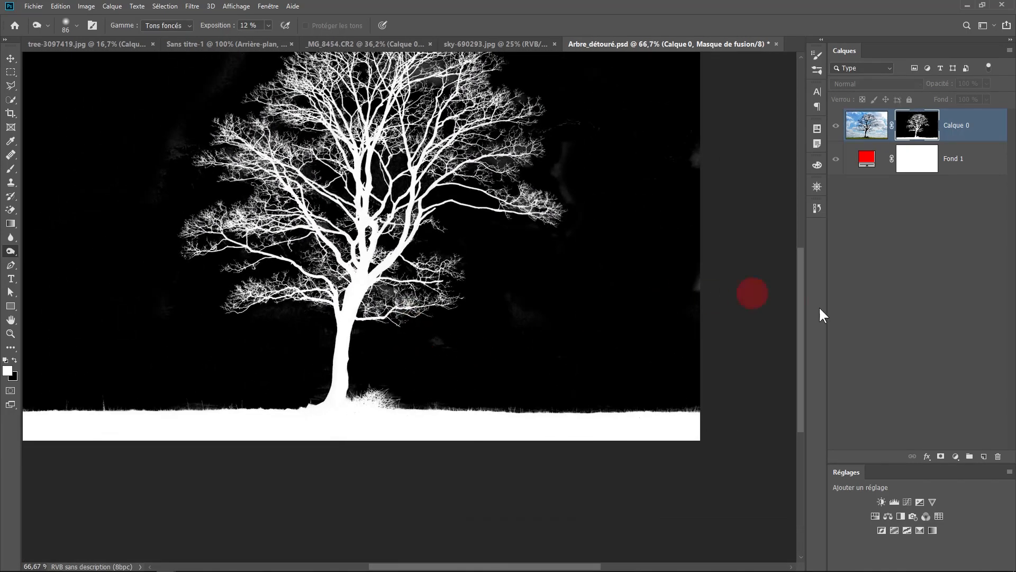
pyautogui.keyDown('alt'); pyautogui.click(918, 131); pyautogui.keyUp('alt')
pyautogui.moveTo(543, 297); pyautogui.dragTo(558, 368)
pyautogui.click(480, 452)
pyautogui.moveTo(487, 408); pyautogui.dragTo(525, 474)
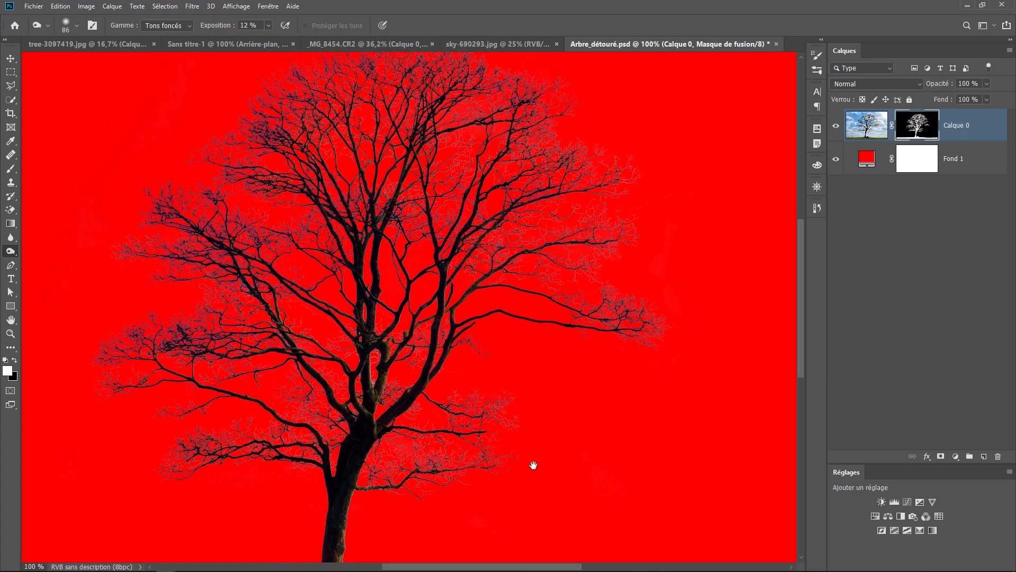
pyautogui.moveTo(519, 402); pyautogui.dragTo(518, 411)
pyautogui.keyDown('alt'); pyautogui.click(492, 374); pyautogui.keyUp('alt')
pyautogui.moveTo(492, 374); pyautogui.dragTo(554, 409)
# Copy the sky-690293.jpg image into Arbre_détouré.psd and place its layer directly beneath Calque 0.
pyautogui.click(494, 43)
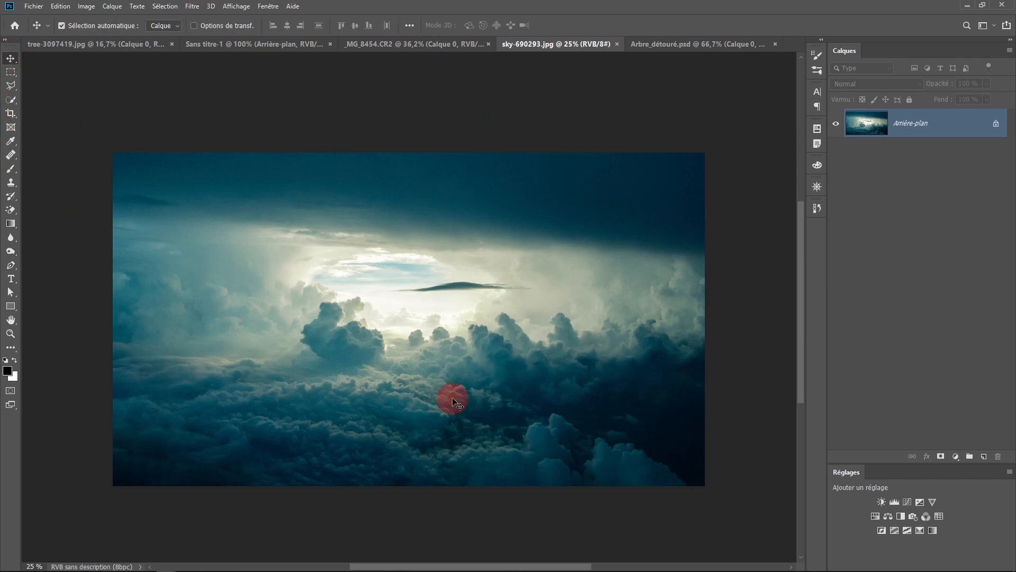
pyautogui.moveTo(582, 105); pyautogui.dragTo(452, 314)
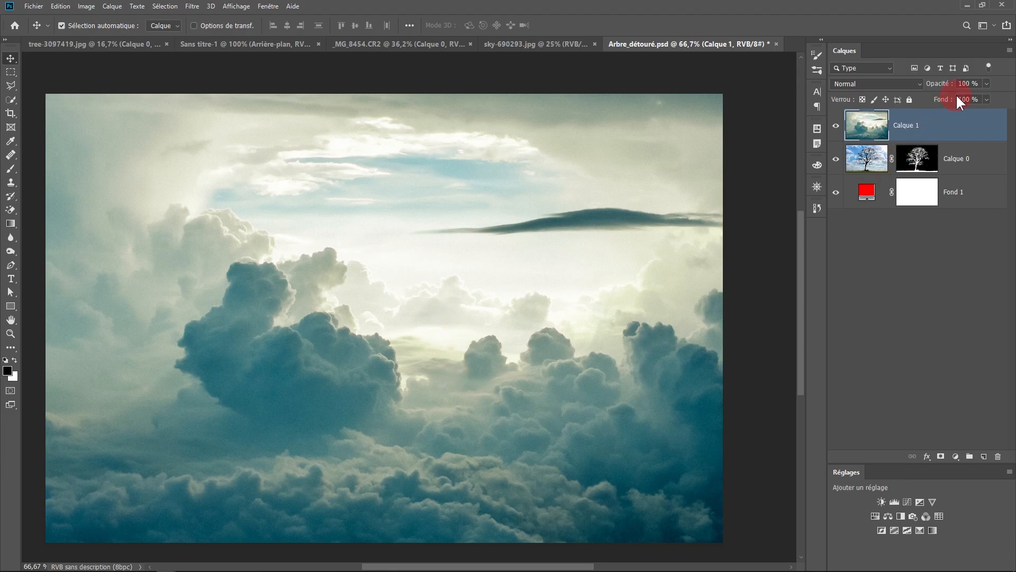
pyautogui.moveTo(947, 135); pyautogui.dragTo(948, 175)
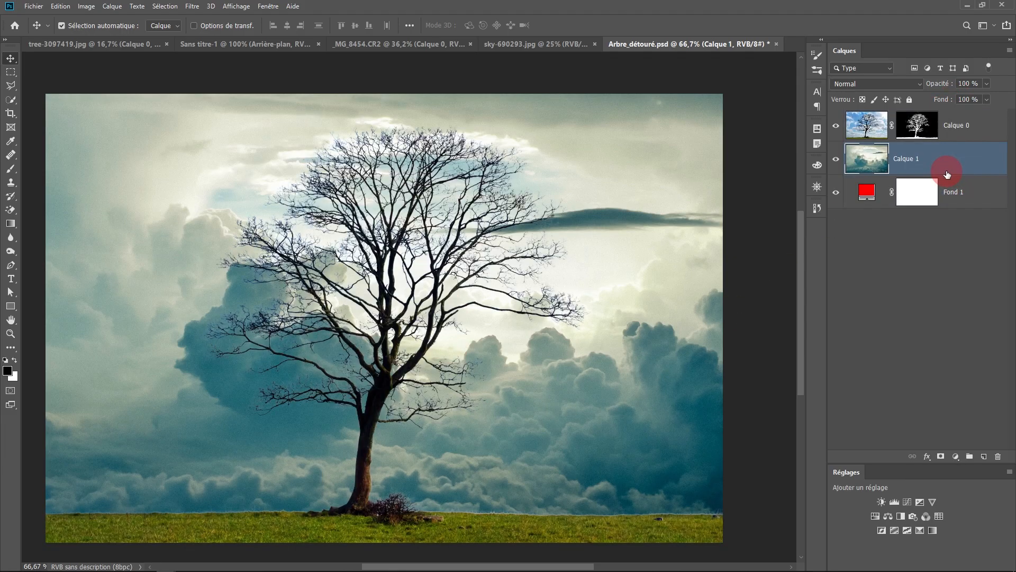
# Examine the edges of the tree's fine branches against the new sky for leftover colour fringes.
pyautogui.keyDown('ctrl'); pyautogui.click(313, 254); pyautogui.keyUp('ctrl')
pyautogui.keyDown('ctrl'); pyautogui.click(318, 254); pyautogui.keyUp('ctrl')
pyautogui.keyDown('ctrl'); pyautogui.click(319, 255); pyautogui.keyUp('ctrl')
pyautogui.moveTo(319, 256); pyautogui.dragTo(547, 81)
pyautogui.moveTo(416, 254); pyautogui.dragTo(371, 164)
pyautogui.moveTo(395, 374); pyautogui.dragTo(422, 376)
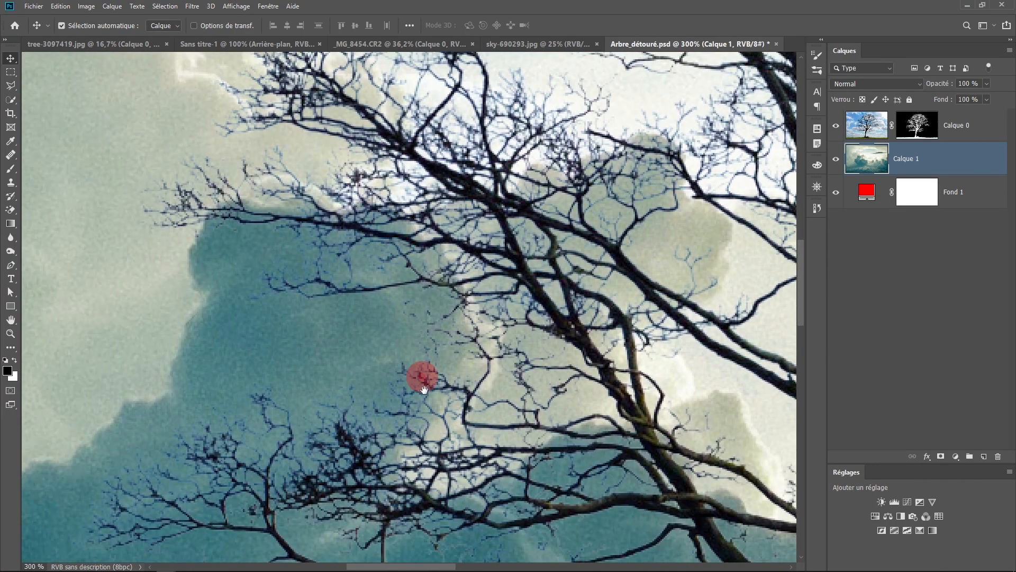
pyautogui.moveTo(290, 451); pyautogui.dragTo(319, 327)
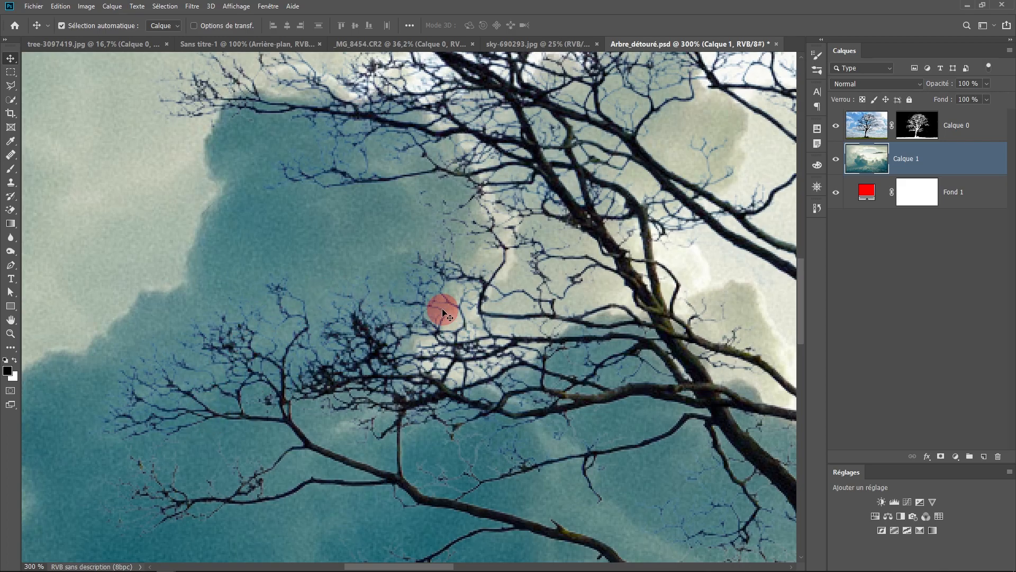
pyautogui.moveTo(562, 221); pyautogui.dragTo(419, 413)
pyautogui.moveTo(456, 258); pyautogui.dragTo(436, 364)
# Add a Teinte/Saturation adjustment layer above Calque 0 and clip it to the tree layer.
pyautogui.click(958, 127)
pyautogui.scroll(-2, 469, 229)
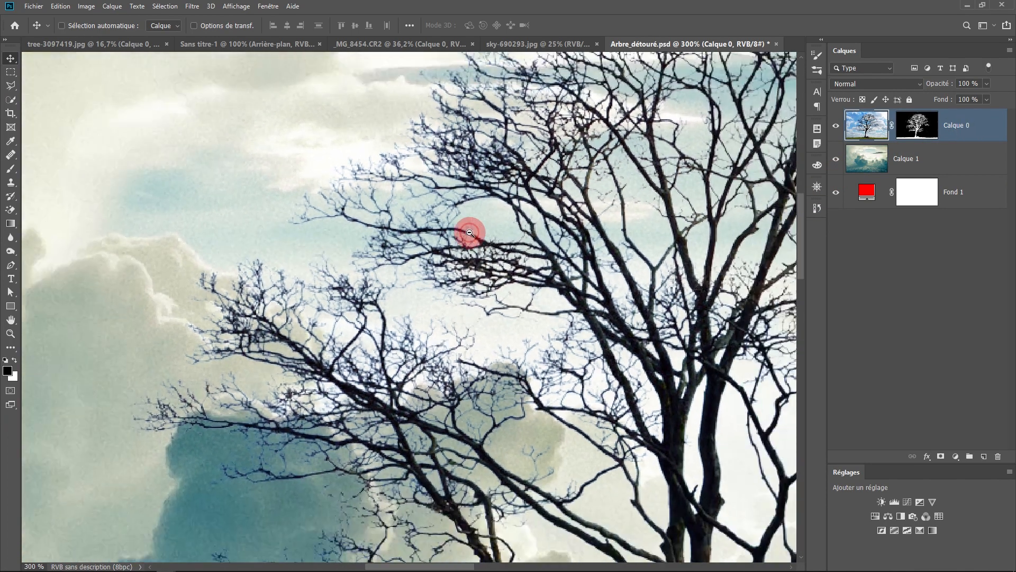
pyautogui.click(955, 456)
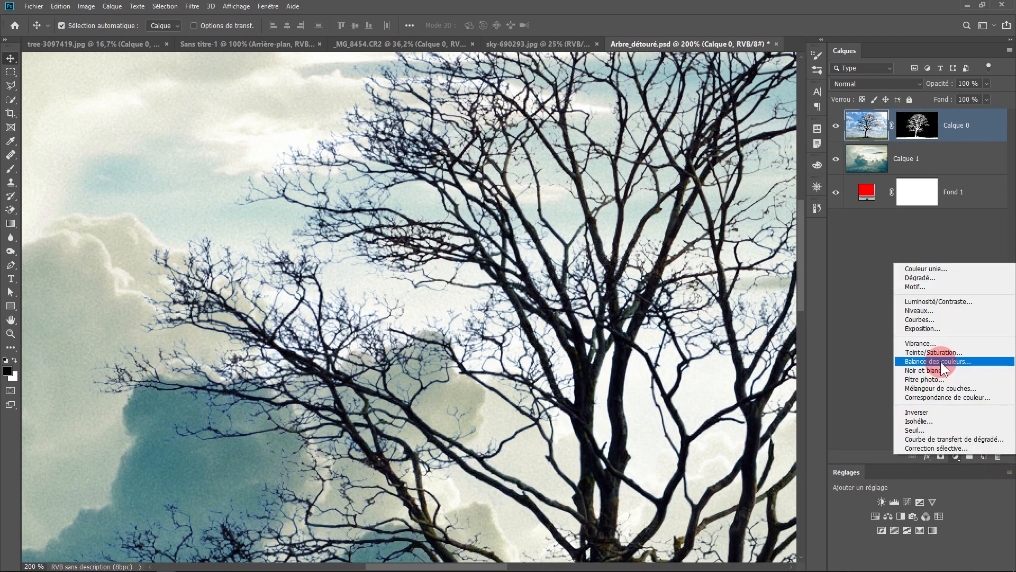
pyautogui.click(934, 352)
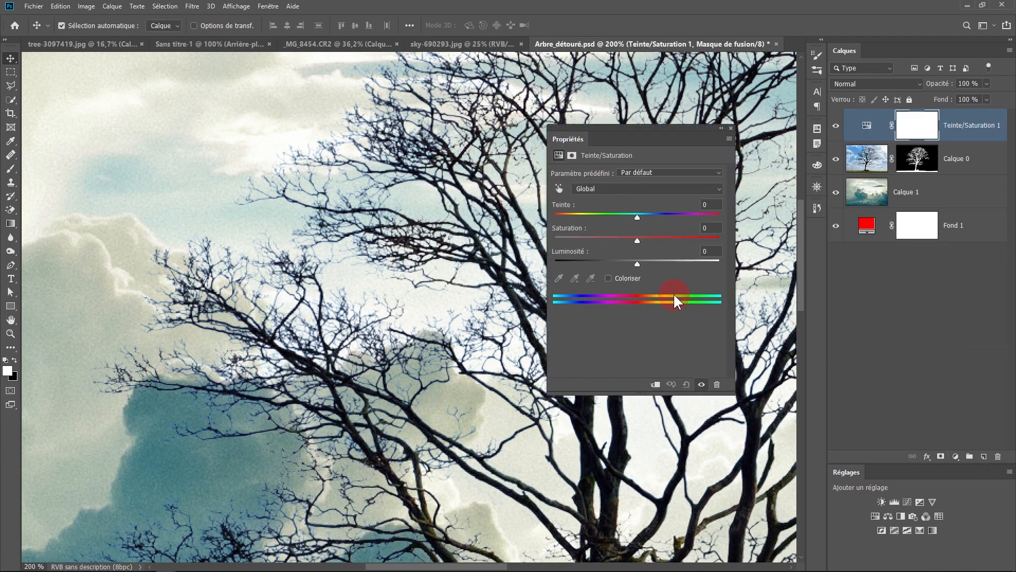
pyautogui.click(655, 385)
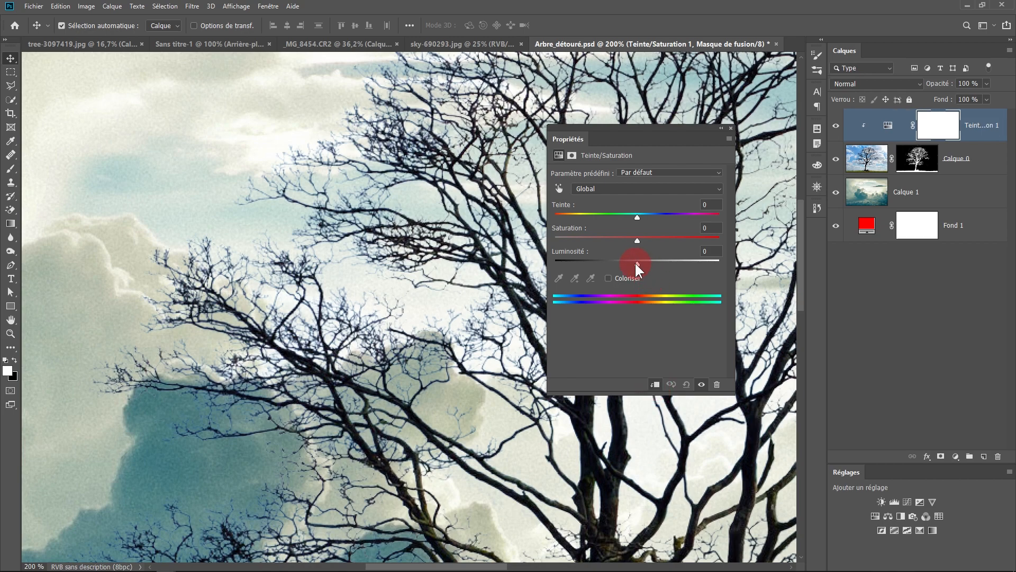
# Set the tree's Teinte/Saturation adjustment to a saturation of -46 and a luminosity of -41.
pyautogui.moveTo(631, 264); pyautogui.dragTo(589, 263)
pyautogui.scroll(2, 461, 356)
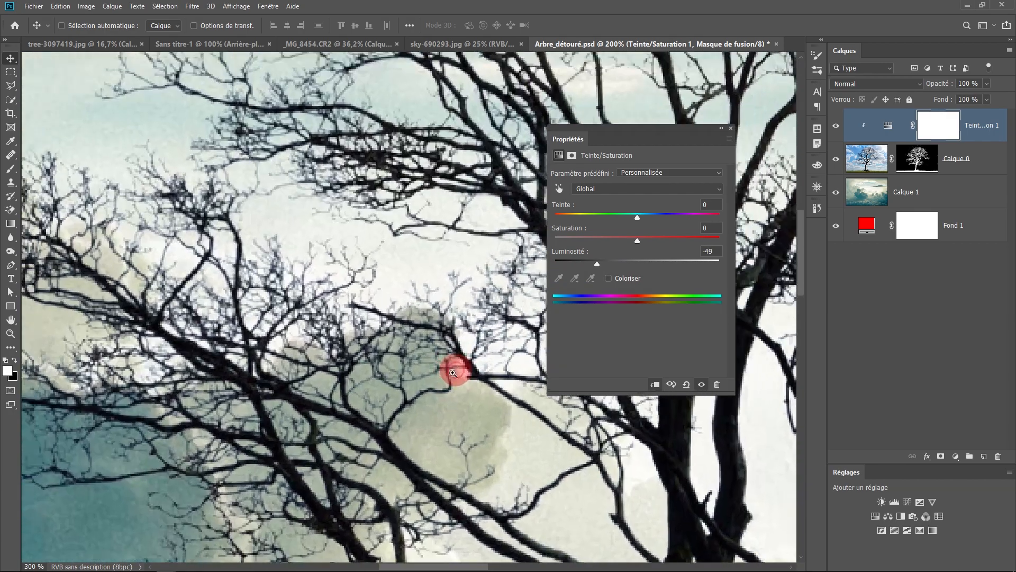
pyautogui.moveTo(356, 421); pyautogui.dragTo(615, 70)
pyautogui.scroll(1, 309, 286)
pyautogui.moveTo(597, 263)
pyautogui.mouseDown()
pyautogui.moveTo(706, 252)
pyautogui.moveTo(610, 256)
pyautogui.moveTo(601, 243)
pyautogui.moveTo(602, 268)
pyautogui.mouseUp()
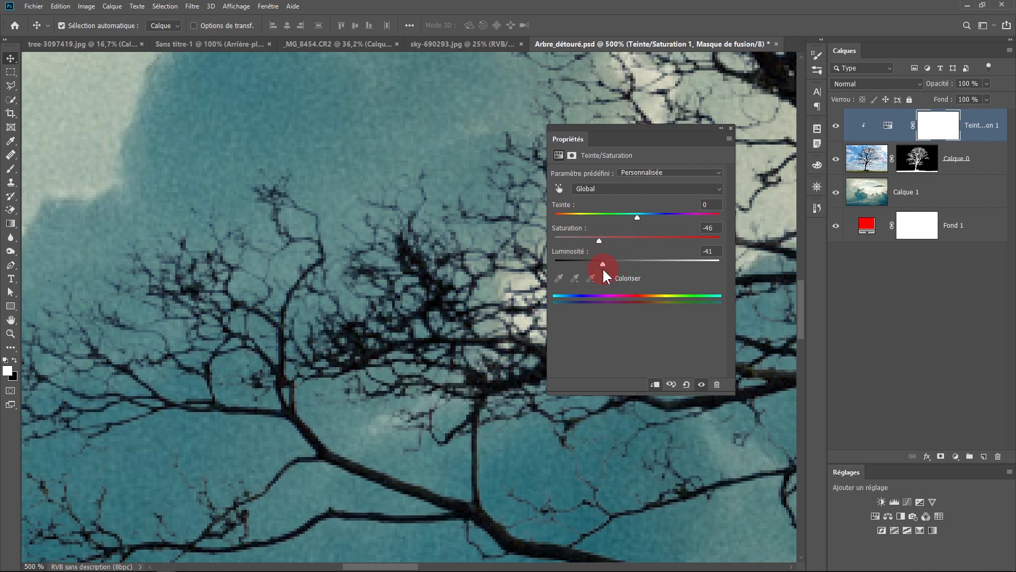
# Examine the desaturated, darkened branches up close and across the whole tree, and close the adjustment's properties.
pyautogui.keyDown('ctrl'); pyautogui.keyDown('alt'); pyautogui.click(408, 320); pyautogui.keyUp('alt'); pyautogui.keyUp('ctrl')
pyautogui.keyDown('ctrl'); pyautogui.keyDown('alt'); pyautogui.click(409, 322); pyautogui.keyUp('alt'); pyautogui.keyUp('ctrl')
pyautogui.keyDown('ctrl'); pyautogui.keyDown('alt'); pyautogui.click(421, 332); pyautogui.keyUp('alt'); pyautogui.keyUp('ctrl')
pyautogui.moveTo(422, 334); pyautogui.dragTo(326, 346)
pyautogui.keyDown('ctrl'); pyautogui.keyDown('alt'); pyautogui.click(388, 301); pyautogui.keyUp('alt'); pyautogui.keyUp('ctrl')
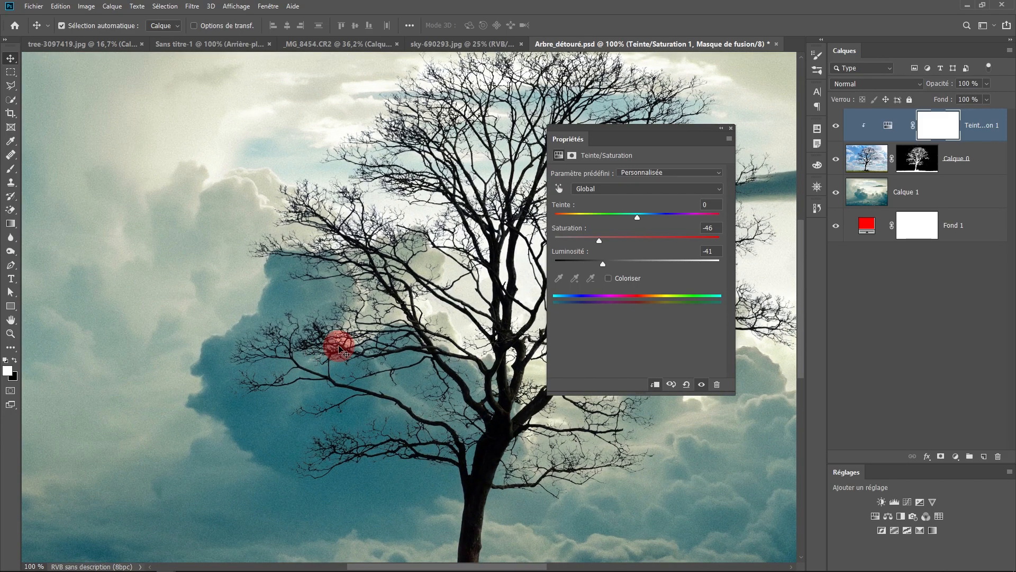
pyautogui.moveTo(338, 346); pyautogui.dragTo(234, 315)
pyautogui.keyDown('alt'); pyautogui.click(295, 282); pyautogui.keyUp('alt')
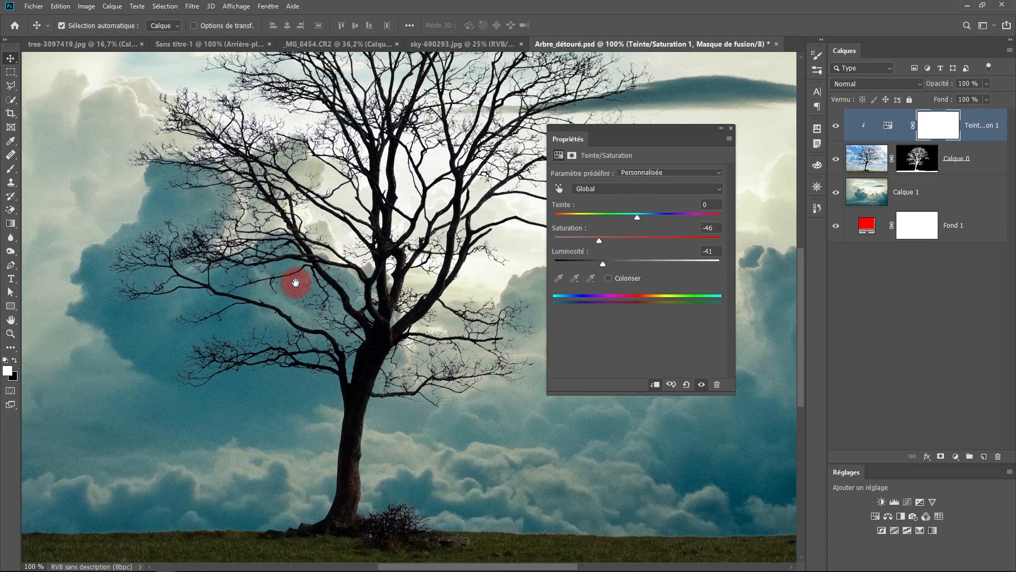
pyautogui.moveTo(233, 370)
pyautogui.mouseDown()
pyautogui.moveTo(331, 306)
pyautogui.moveTo(239, 362)
pyautogui.mouseUp()
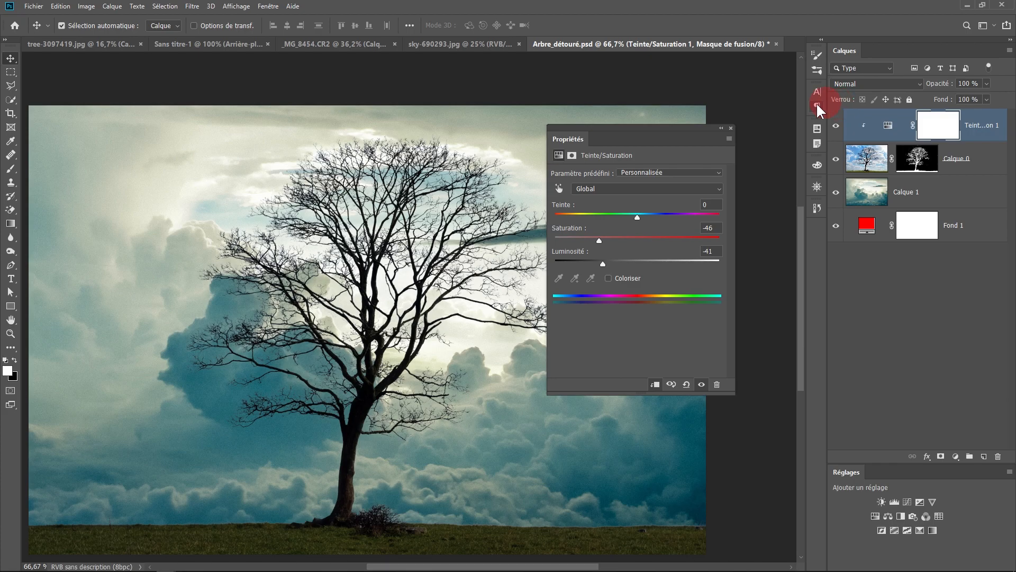
pyautogui.click(732, 128)
# Compare the trunk, bush and grass with the Teinte/Saturation adjustment repeatedly hidden and shown.
pyautogui.keyDown('ctrl'); pyautogui.click(437, 419); pyautogui.keyUp('ctrl')
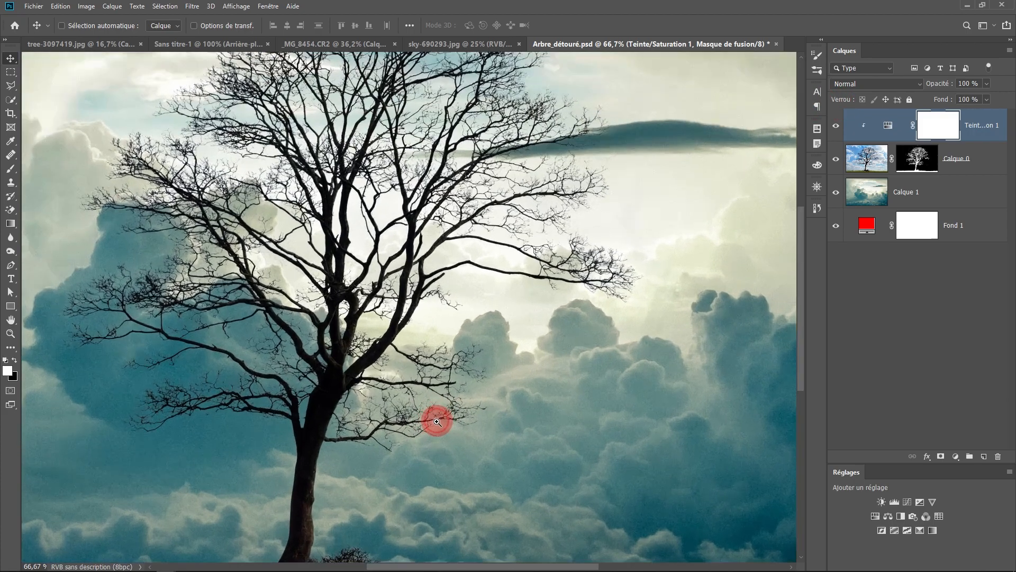
pyautogui.keyDown('ctrl'); pyautogui.click(436, 419); pyautogui.keyUp('ctrl')
pyautogui.moveTo(437, 419); pyautogui.dragTo(568, 1)
pyautogui.moveTo(427, 117); pyautogui.dragTo(470, 213)
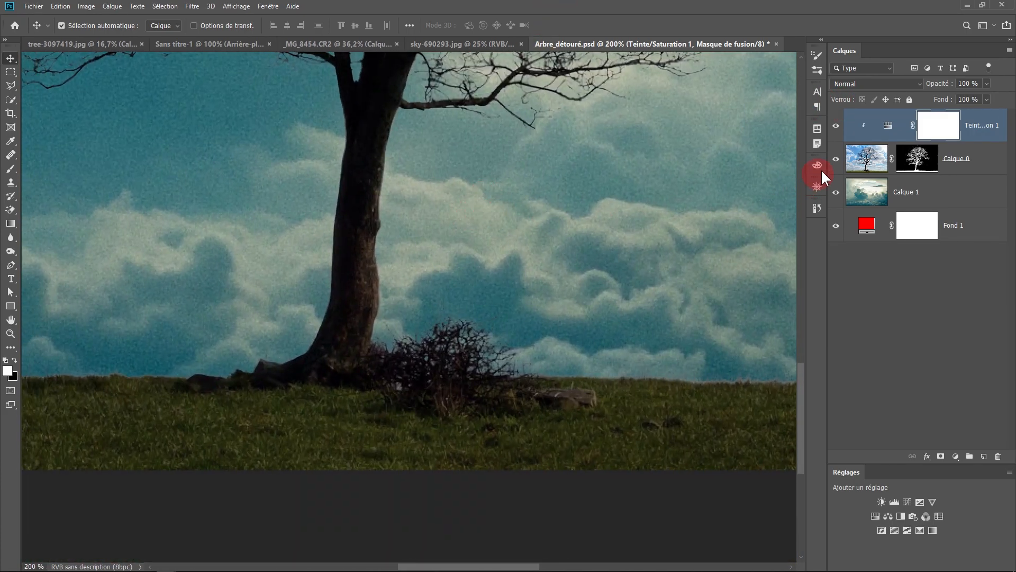
pyautogui.click(837, 128)
pyautogui.click(836, 128)
pyautogui.click(836, 128)
pyautogui.click(836, 127)
pyautogui.click(836, 128)
pyautogui.click(836, 128)
# Invert the Teinte/Saturation layer's mask to black so the adjustment is hidden everywhere.
pyautogui.keyDown('alt'); pyautogui.click(532, 262); pyautogui.keyUp('alt')
pyautogui.keyDown('alt'); pyautogui.click(533, 259); pyautogui.keyUp('alt')
pyautogui.moveTo(533, 258); pyautogui.dragTo(557, 329)
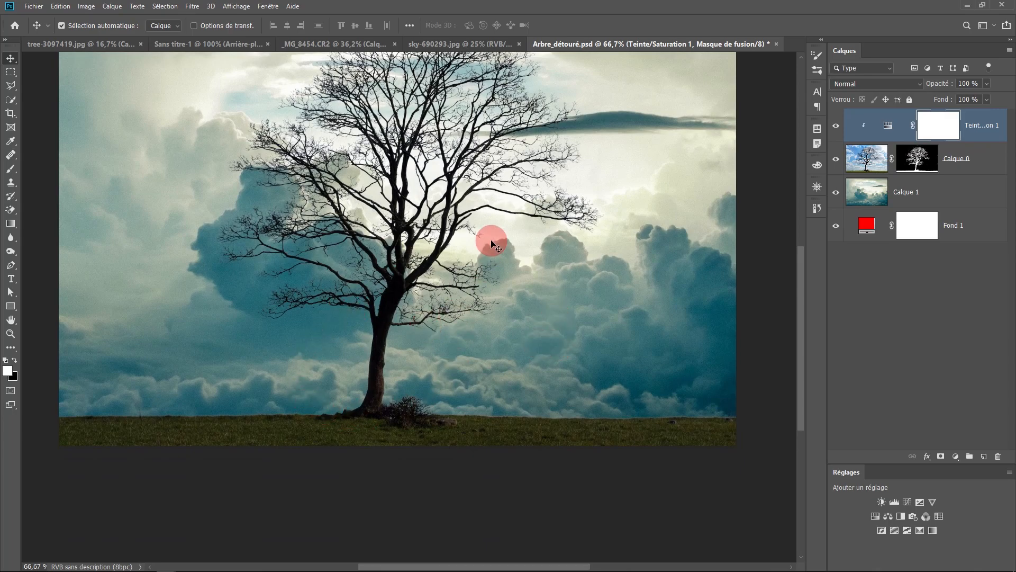
pyautogui.moveTo(490, 235); pyautogui.dragTo(483, 265)
pyautogui.moveTo(217, 113); pyautogui.dragTo(239, 169)
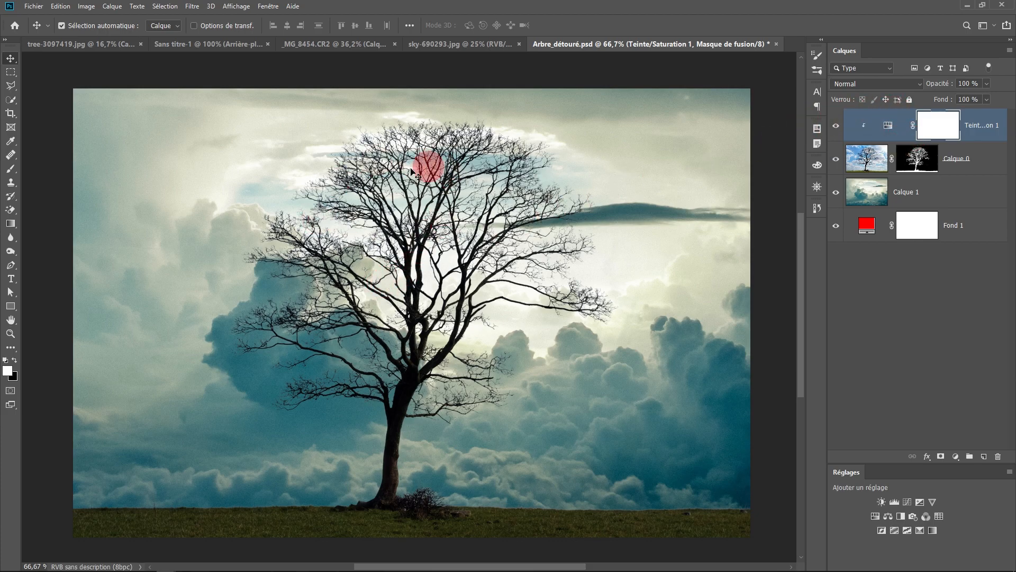
pyautogui.scroll(3, 314, 240)
pyautogui.moveTo(307, 413); pyautogui.dragTo(441, 209)
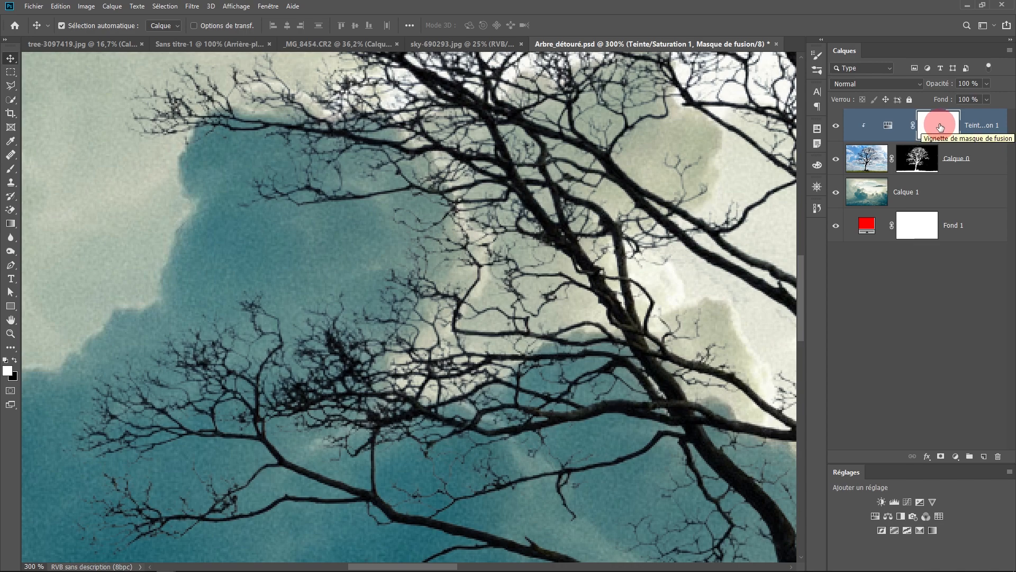
pyautogui.hotkey('ctrl', 'i')
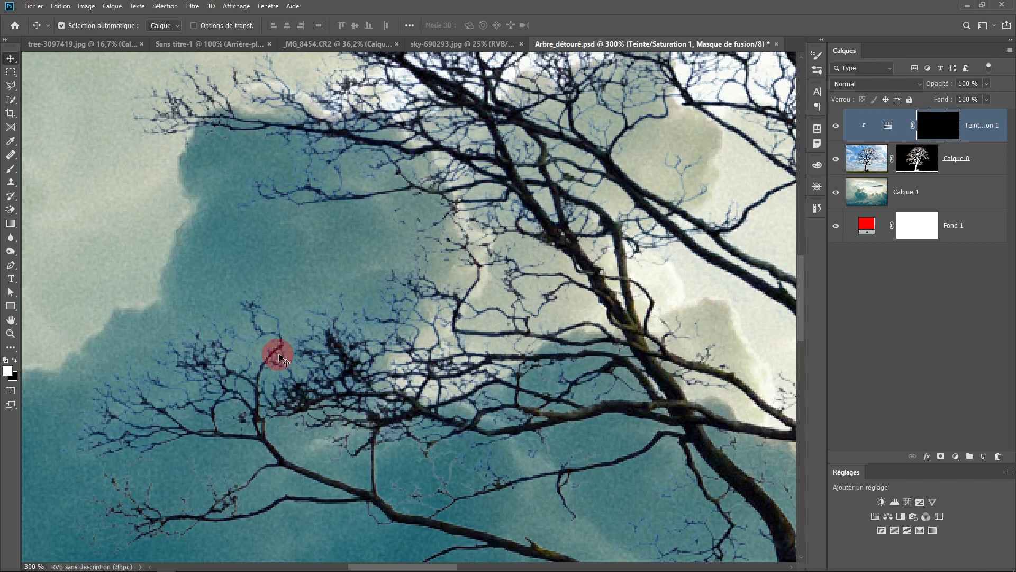
# Choose the Brush tool and set its blending mode to Normal.
pyautogui.click(11, 169)
pyautogui.moveTo(159, 277); pyautogui.dragTo(222, 295)
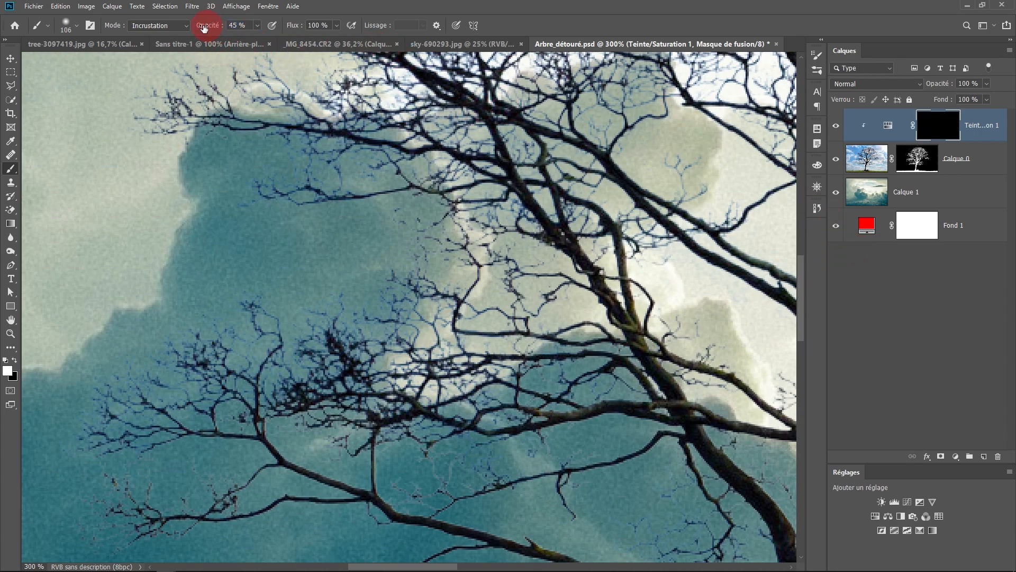
pyautogui.click(154, 25)
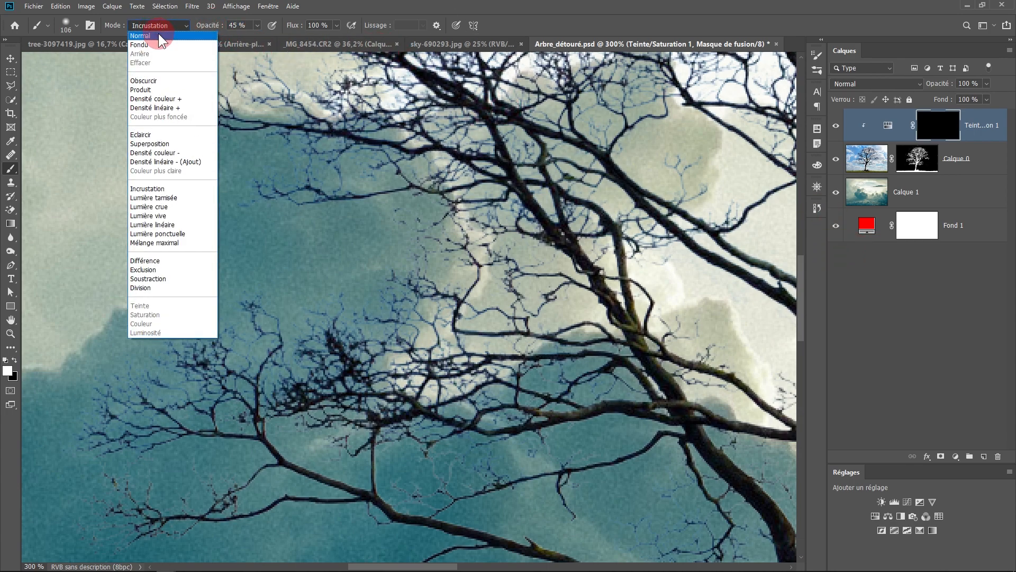
pyautogui.click(160, 35)
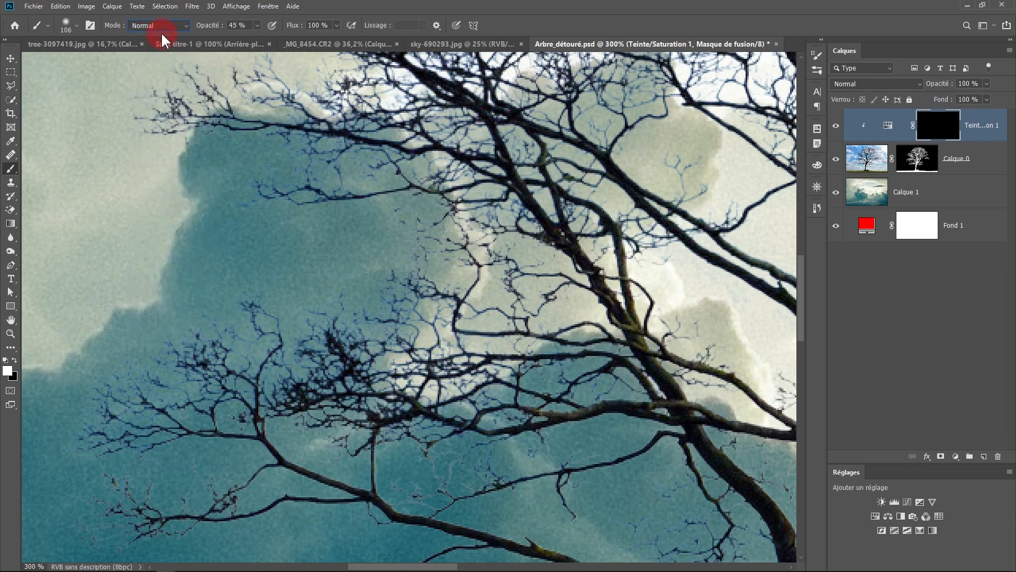
# Paint white at 45% opacity on the adjustment's mask over the fine branches on the tree's left side, and inspect the mask alone.
pyautogui.moveTo(251, 314)
pyautogui.mouseDown()
pyautogui.moveTo(184, 348)
pyautogui.moveTo(112, 410)
pyautogui.mouseUp()
pyautogui.moveTo(282, 319)
pyautogui.mouseDown()
pyautogui.moveTo(409, 281)
pyautogui.moveTo(213, 353)
pyautogui.moveTo(204, 327)
pyautogui.moveTo(171, 379)
pyautogui.mouseUp()
pyautogui.moveTo(447, 443)
pyautogui.mouseDown()
pyautogui.moveTo(443, 478)
pyautogui.moveTo(468, 415)
pyautogui.moveTo(540, 333)
pyautogui.moveTo(475, 266)
pyautogui.moveTo(563, 221)
pyautogui.moveTo(386, 154)
pyautogui.moveTo(186, 140)
pyautogui.moveTo(290, 214)
pyautogui.moveTo(286, 336)
pyautogui.mouseUp()
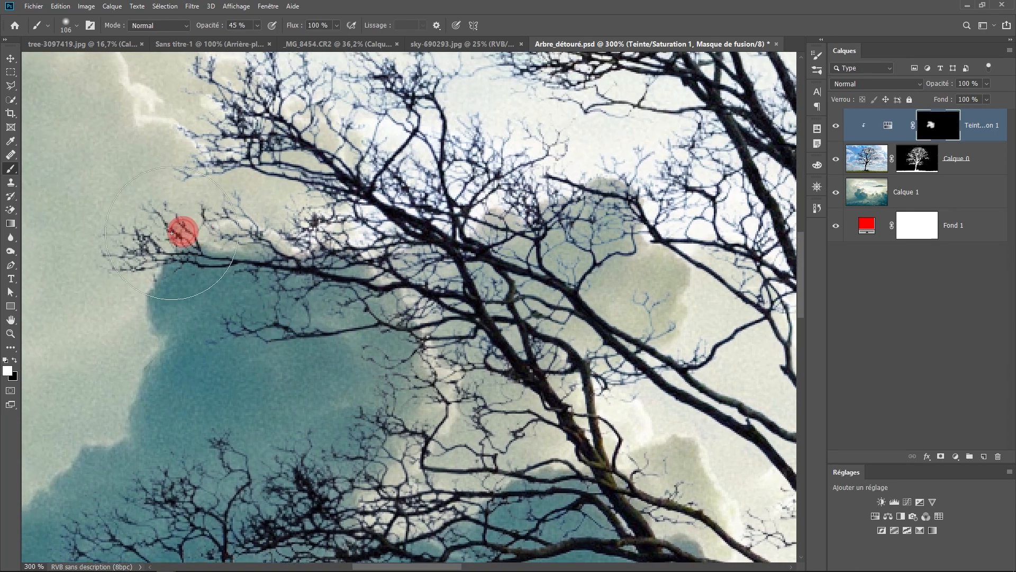
pyautogui.keyDown('alt'); pyautogui.click(939, 128); pyautogui.keyUp('alt')
pyautogui.keyDown('alt'); pyautogui.click(939, 128); pyautogui.keyUp('alt')
# Continue painting white on the adjustment's mask over the blue-fringed outer branches, around the crown from the left side to the upper right.
pyautogui.moveTo(466, 209)
pyautogui.mouseDown()
pyautogui.moveTo(422, 404)
pyautogui.moveTo(430, 445)
pyautogui.mouseUp()
pyautogui.moveTo(329, 228)
pyautogui.mouseDown()
pyautogui.moveTo(306, 294)
pyautogui.moveTo(497, 74)
pyautogui.moveTo(420, 306)
pyautogui.moveTo(618, 211)
pyautogui.moveTo(467, 257)
pyautogui.moveTo(423, 188)
pyautogui.mouseUp()
pyautogui.moveTo(572, 237); pyautogui.dragTo(255, 274)
pyautogui.moveTo(607, 298); pyautogui.dragTo(469, 297)
pyautogui.moveTo(479, 477)
pyautogui.mouseDown()
pyautogui.moveTo(403, 322)
pyautogui.moveTo(350, 266)
pyautogui.mouseUp()
pyautogui.moveTo(617, 170); pyautogui.dragTo(676, 332)
pyautogui.moveTo(600, 381)
pyautogui.mouseDown()
pyautogui.moveTo(590, 331)
pyautogui.moveTo(493, 90)
pyautogui.mouseUp()
pyautogui.moveTo(627, 289)
pyautogui.mouseDown()
pyautogui.moveTo(697, 299)
pyautogui.moveTo(638, 485)
pyautogui.moveTo(778, 452)
pyautogui.mouseUp()
pyautogui.moveTo(566, 259); pyautogui.dragTo(661, 53)
pyautogui.moveTo(159, 397); pyautogui.dragTo(450, 11)
pyautogui.moveTo(474, 339); pyautogui.dragTo(504, 84)
pyautogui.scroll(-2, 569, 338)
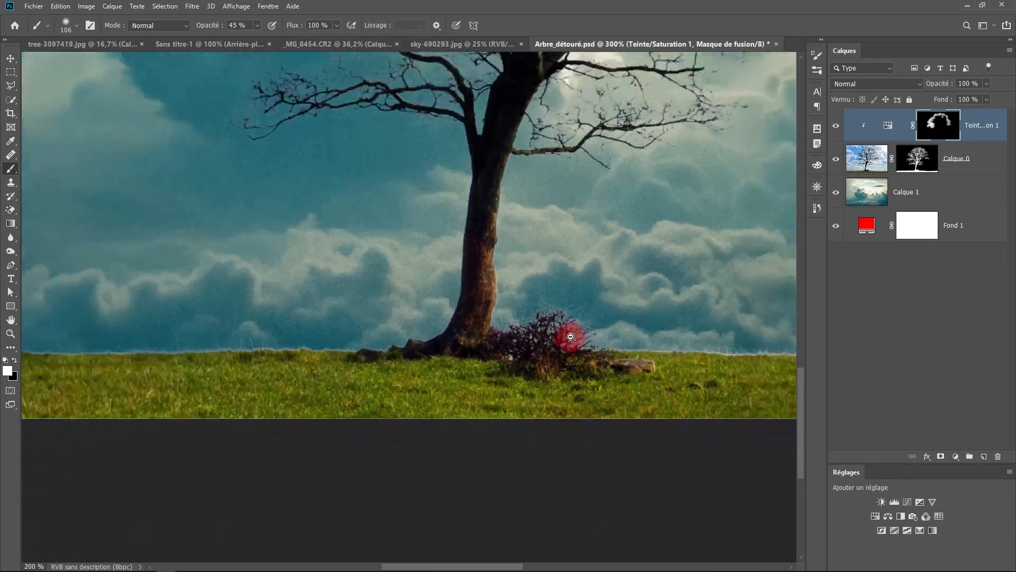
pyautogui.moveTo(548, 347); pyautogui.dragTo(462, 521)
pyautogui.moveTo(526, 231); pyautogui.dragTo(451, 418)
pyautogui.scroll(-1, 451, 418)
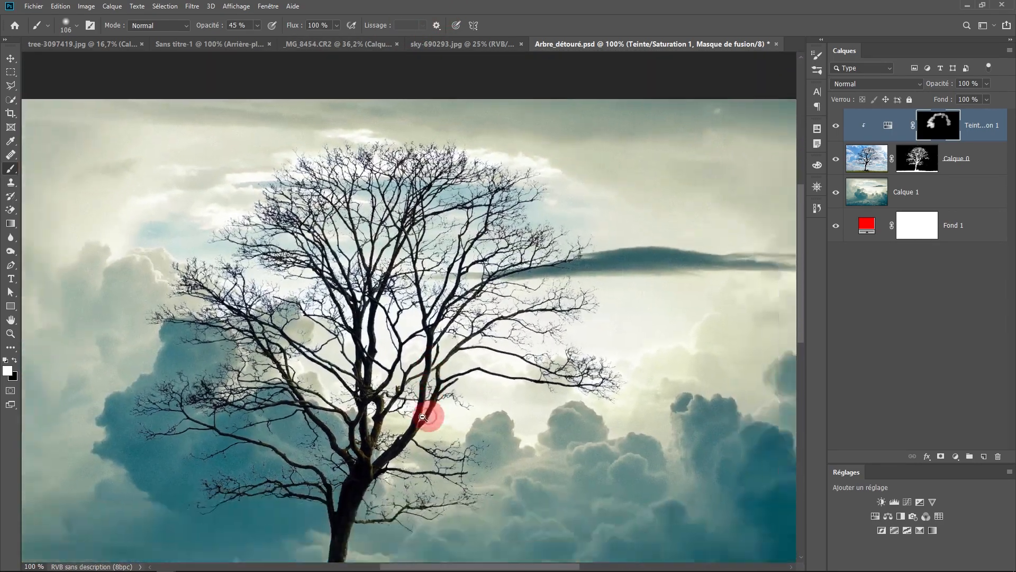